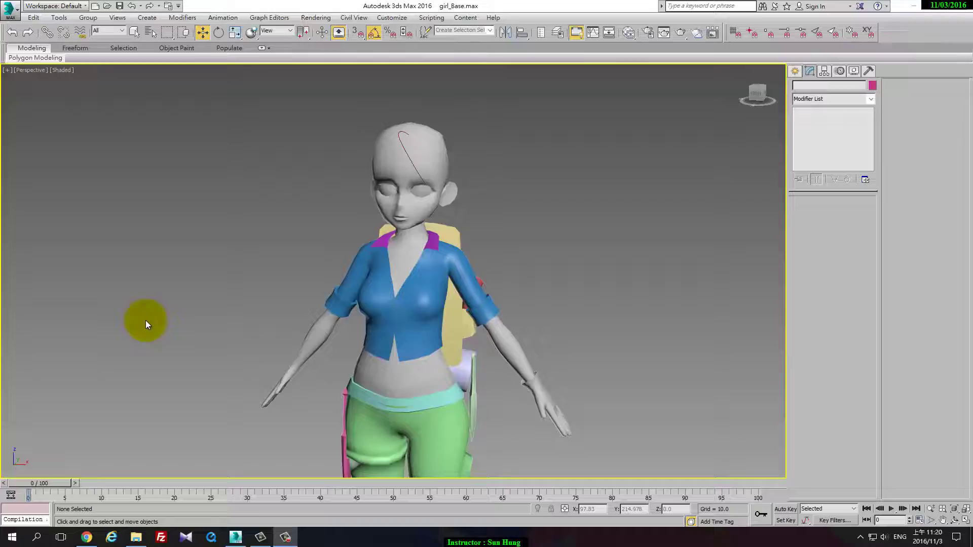
# - Orbit the Perspective view and select the head spline Line003
pyautogui.moveTo(577, 250)
pyautogui.keyDown('alt'); pyautogui.mouseDown(button='middle')
pyautogui.moveTo(460, 253)
pyautogui.moveTo(495, 244)
pyautogui.mouseUp(button='middle'); pyautogui.keyUp('alt')
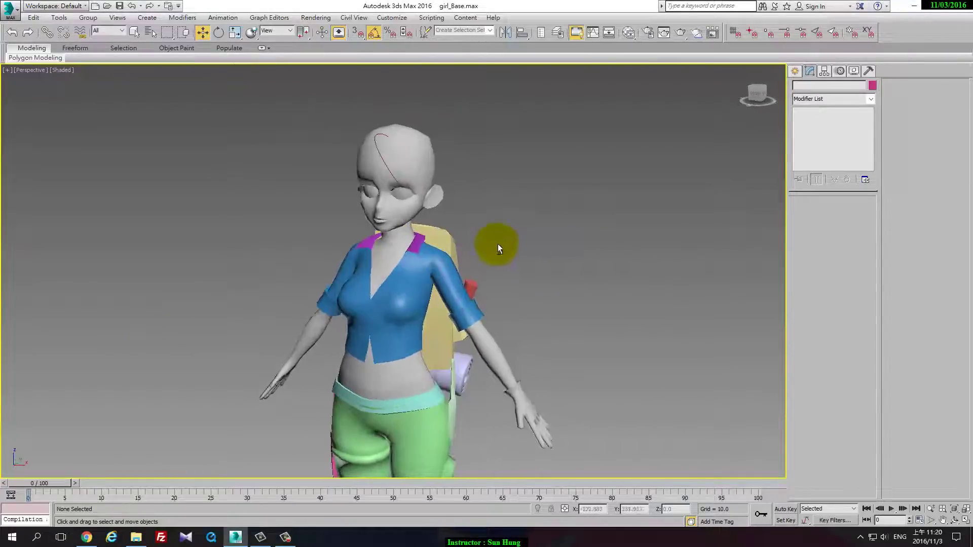
pyautogui.click(488, 167)
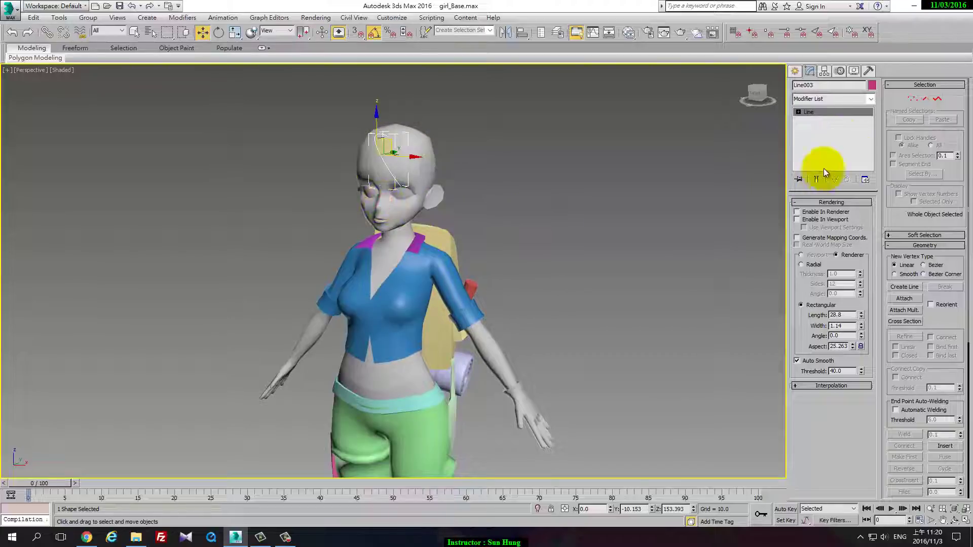
# - Turn on Connect Copy in Segment mode and select three head segments of Line003
pyautogui.press('2')
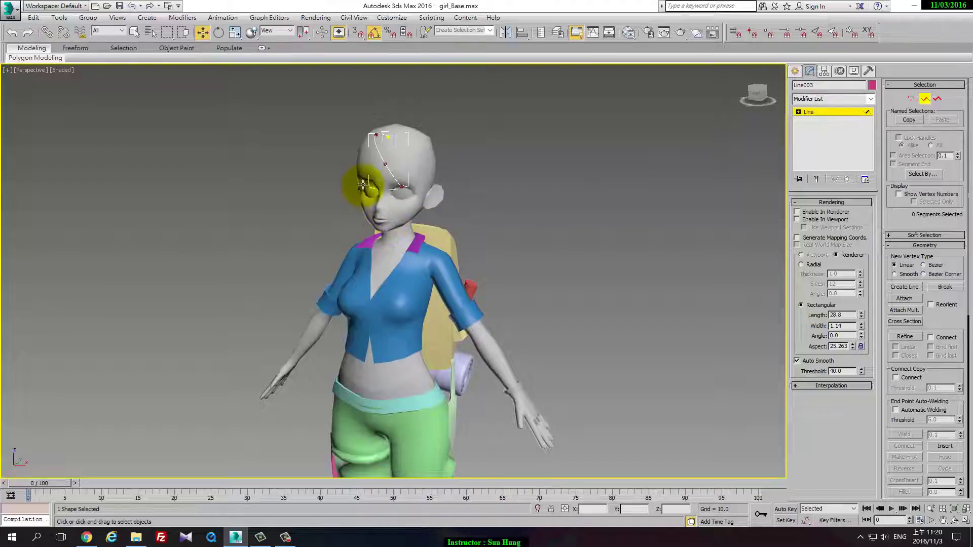
pyautogui.press('shift')
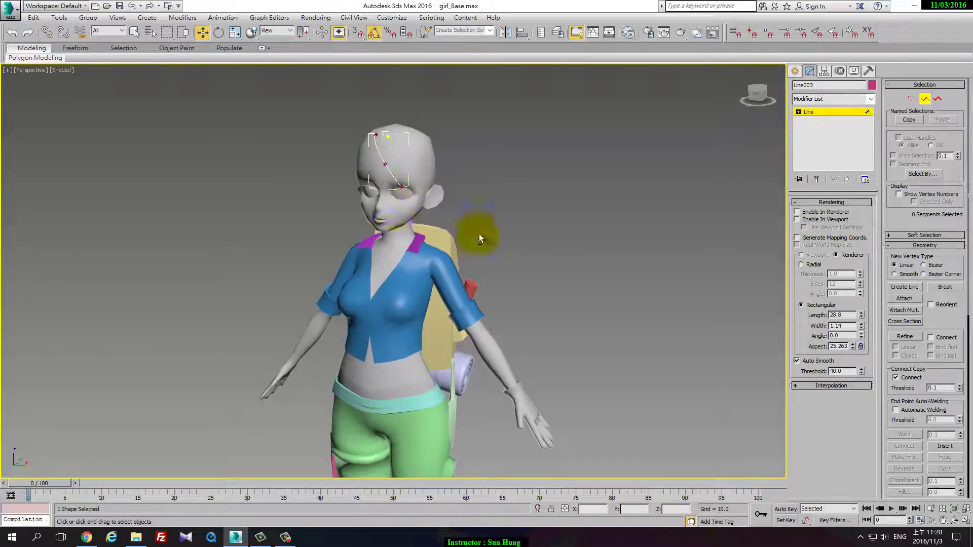
pyautogui.click(381, 152)
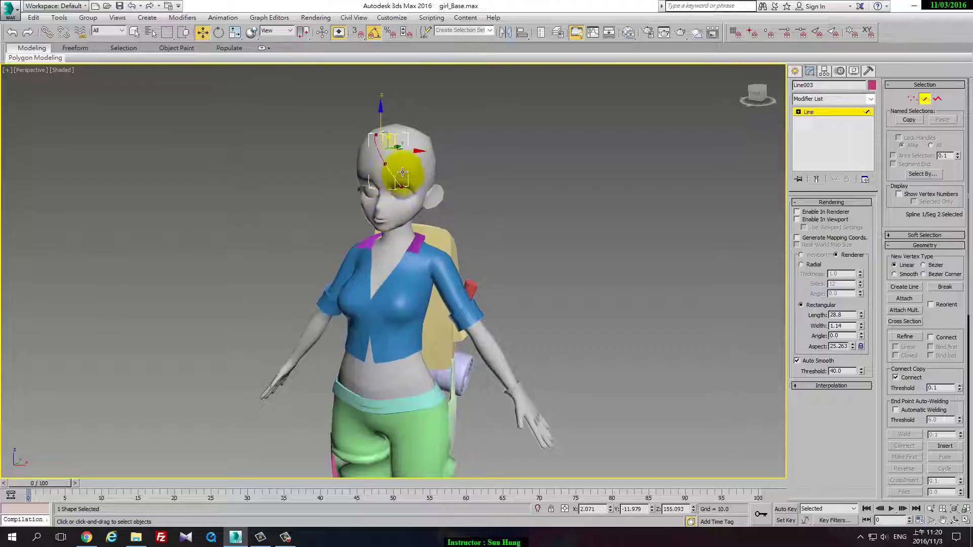
pyautogui.keyDown('ctrl'); pyautogui.click(392, 179); pyautogui.keyUp('ctrl')
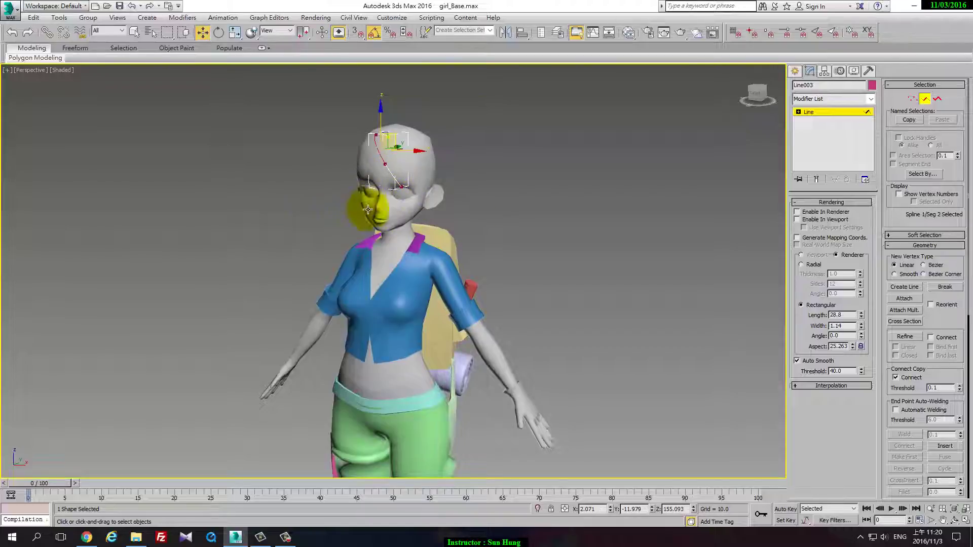
pyautogui.keyDown('alt'); pyautogui.moveTo(526, 162); pyautogui.dragTo(831, 124, button='middle'); pyautogui.keyUp('alt')
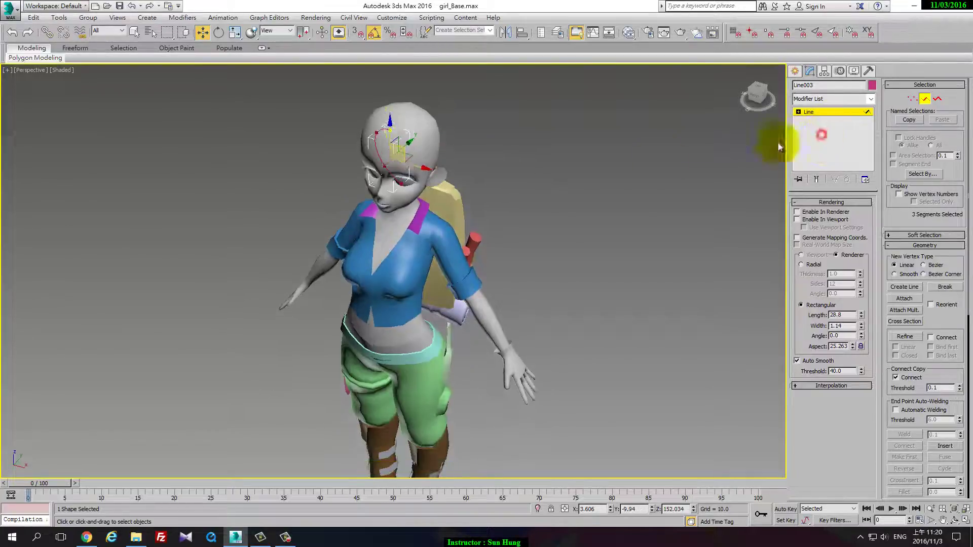
pyautogui.keyDown('ctrl'); pyautogui.click(396, 186); pyautogui.keyUp('ctrl')
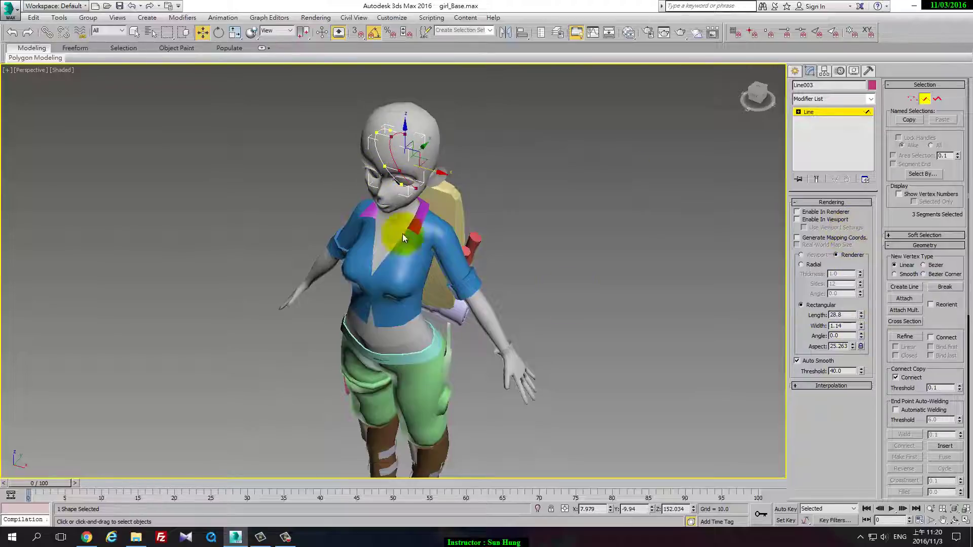
pyautogui.press('alt')
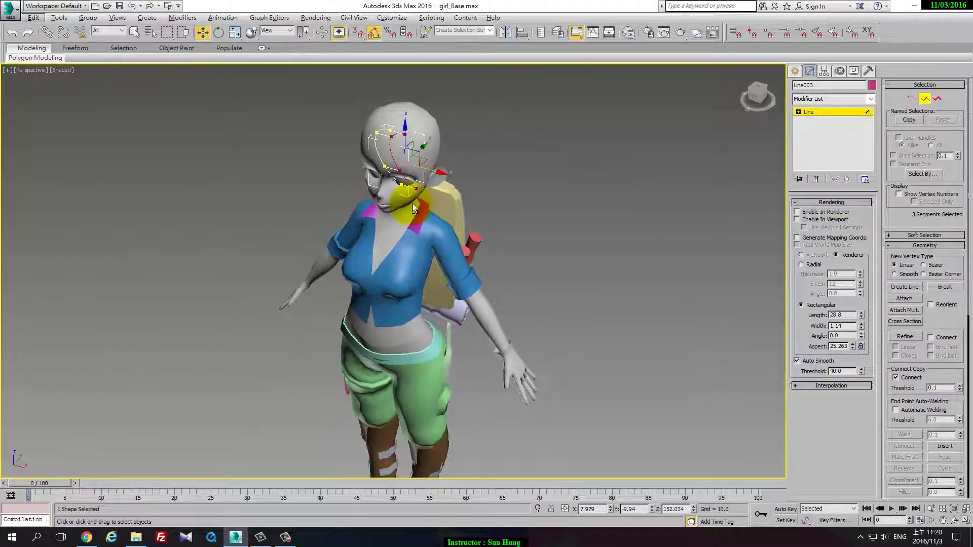
# - Add a Surface modifier to Line003, giving threshold 1.0 and 5 steps
pyautogui.press('2')
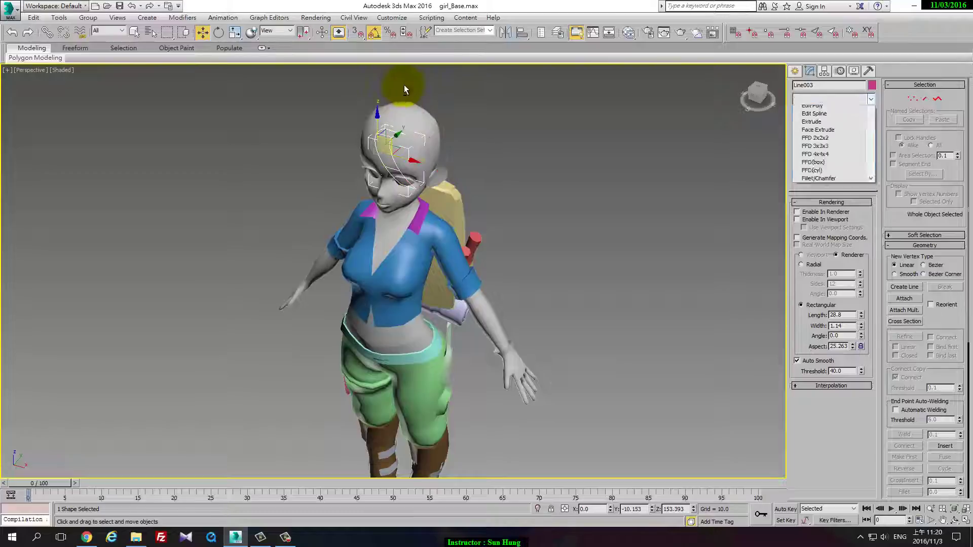
pyautogui.press('s')
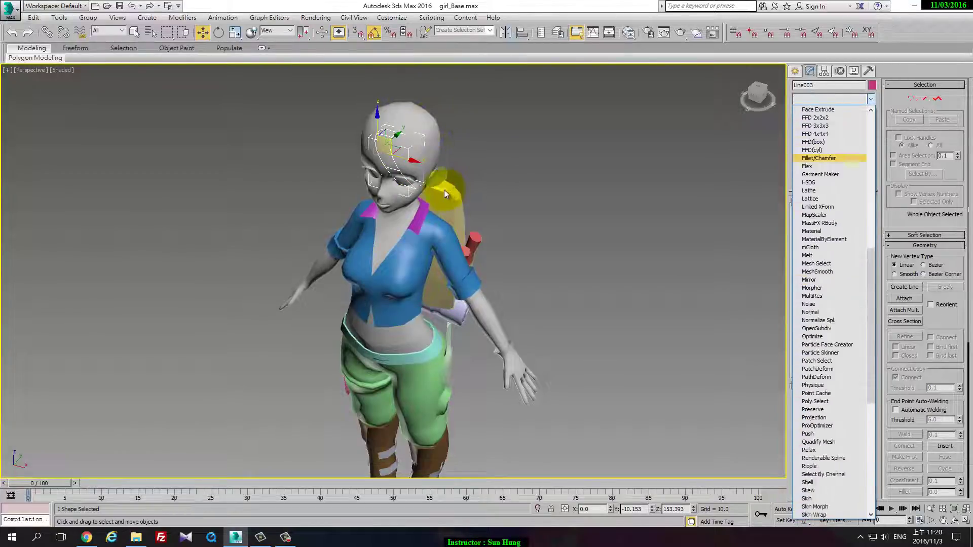
pyautogui.press('m')
pyautogui.press('Down')
pyautogui.press('Down')
pyautogui.press('Down')
pyautogui.press('Down')
pyautogui.press('Down')
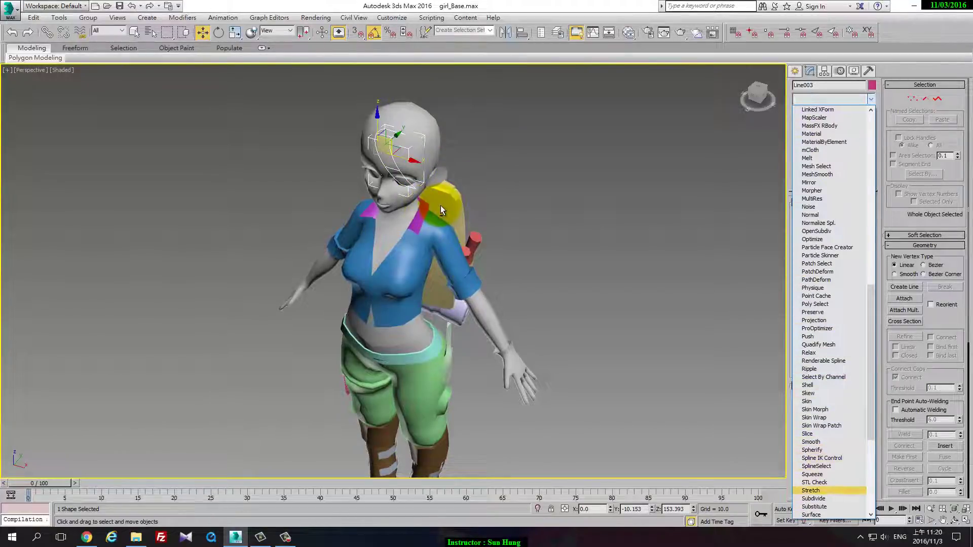
pyautogui.press('Down')
pyautogui.press('Down')
pyautogui.press('Down')
pyautogui.press('Down')
pyautogui.press('Down')
pyautogui.press('s')
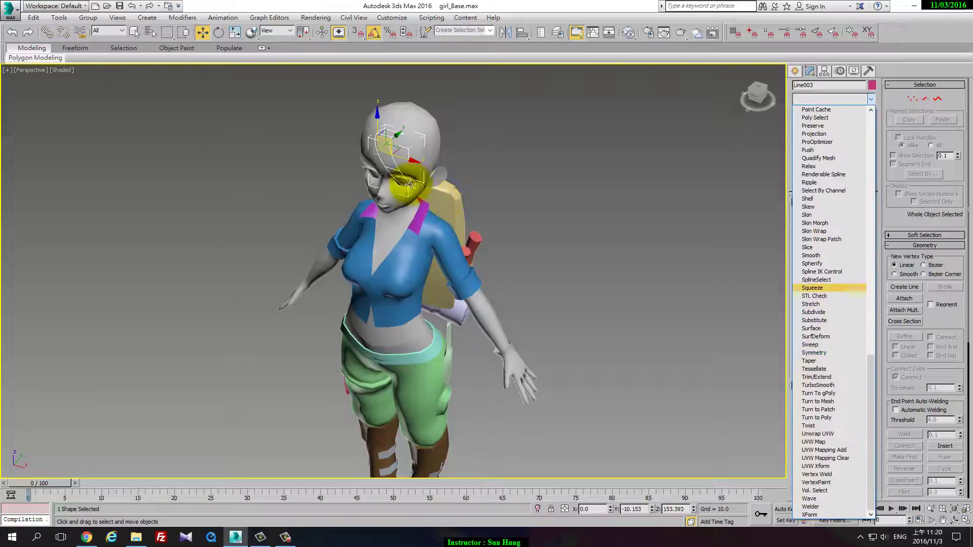
pyautogui.press('u')
pyautogui.press('r')
pyautogui.press('f')
pyautogui.press('d')
pyautogui.press('Up')
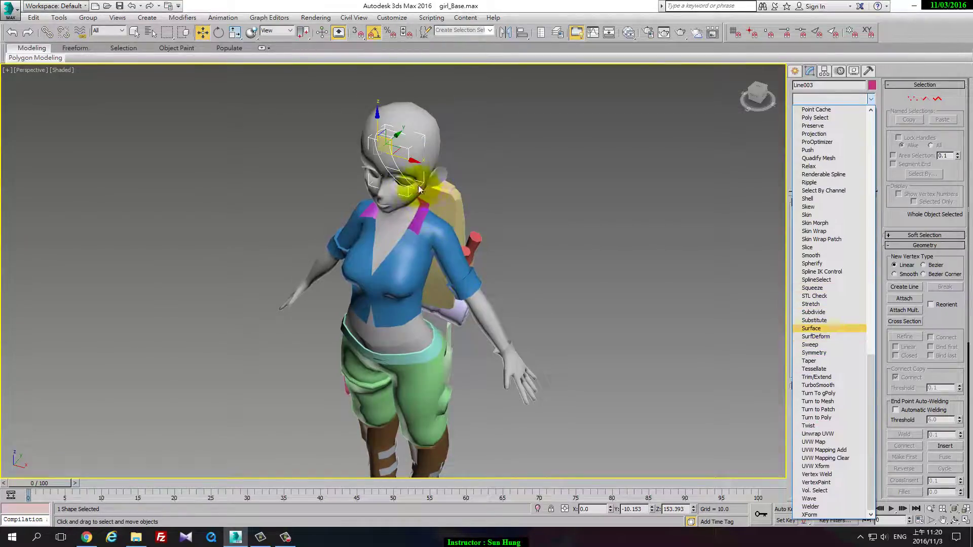
pyautogui.press('Return')
pyautogui.moveTo(430, 184)
pyautogui.keyDown('alt'); pyautogui.mouseDown(button='middle')
pyautogui.moveTo(410, 188)
pyautogui.moveTo(418, 201)
pyautogui.mouseUp(button='middle'); pyautogui.keyUp('alt')
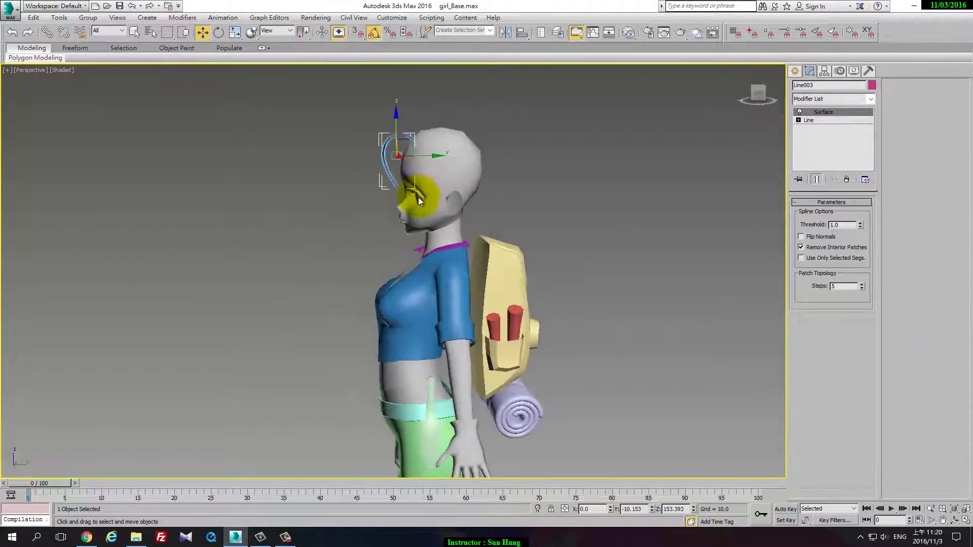
# - Select all four Line003 vertices and set the reference coordinate system to Screen
pyautogui.press('1')
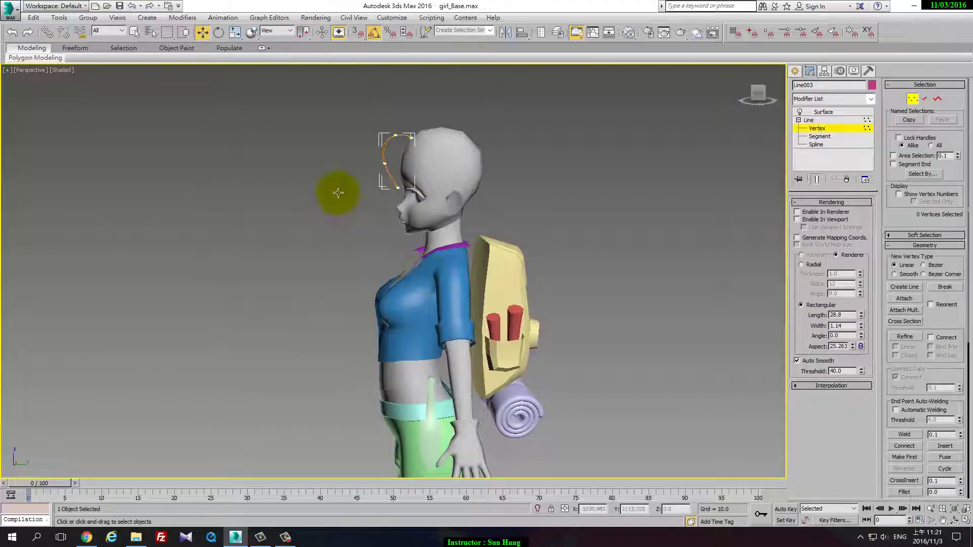
pyautogui.moveTo(337, 191)
pyautogui.keyDown('alt'); pyautogui.mouseDown(button='middle')
pyautogui.moveTo(351, 211)
pyautogui.moveTo(328, 206)
pyautogui.moveTo(443, 212)
pyautogui.mouseUp(button='middle'); pyautogui.keyUp('alt')
pyautogui.scroll(4, 353, 187)
pyautogui.scroll(5, 353, 187)
pyautogui.hotkey('ctrl', 'a')
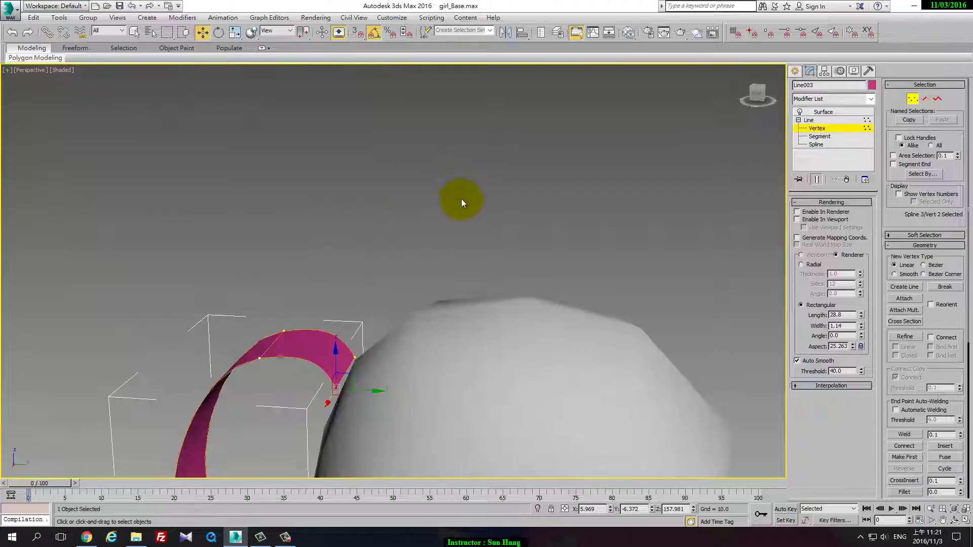
pyautogui.rightClick(406, 183)
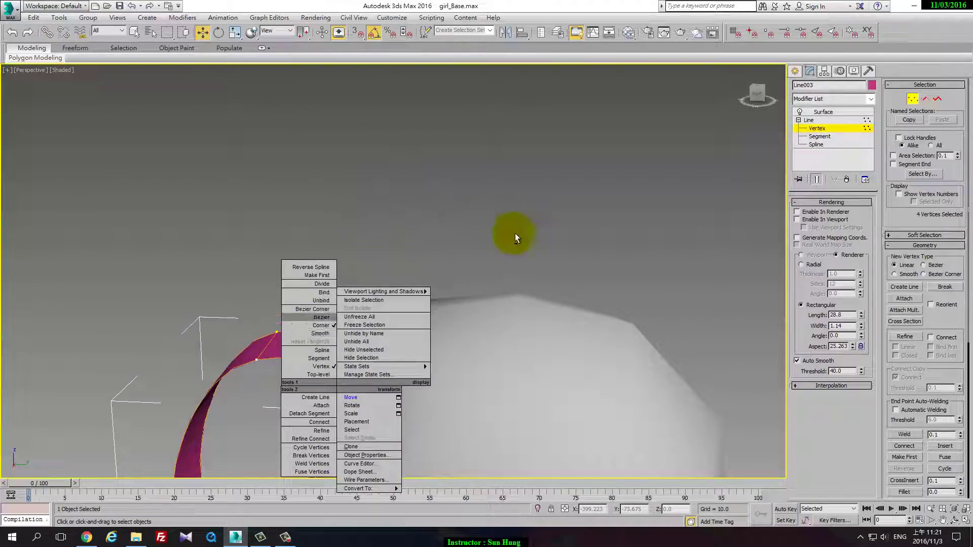
pyautogui.click(385, 238)
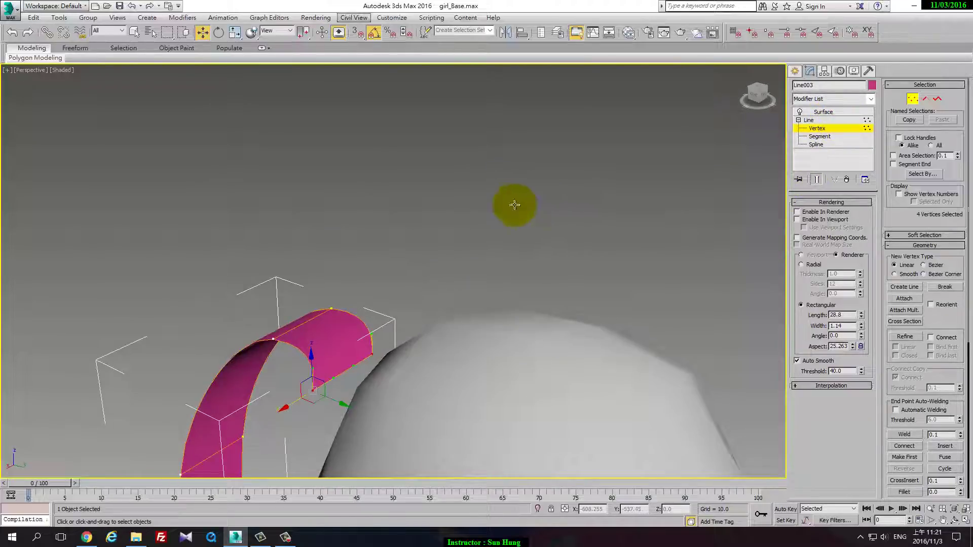
pyautogui.click(290, 31)
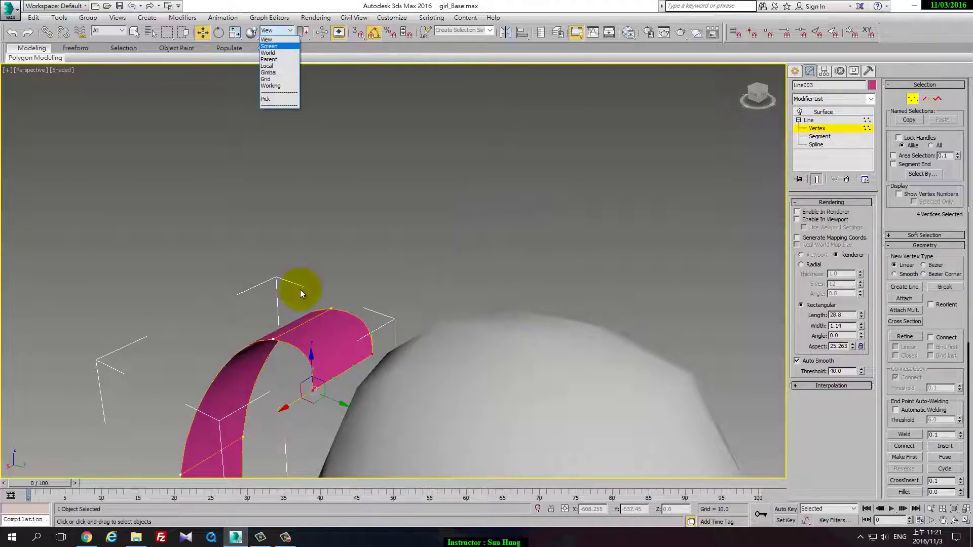
pyautogui.press('Return')
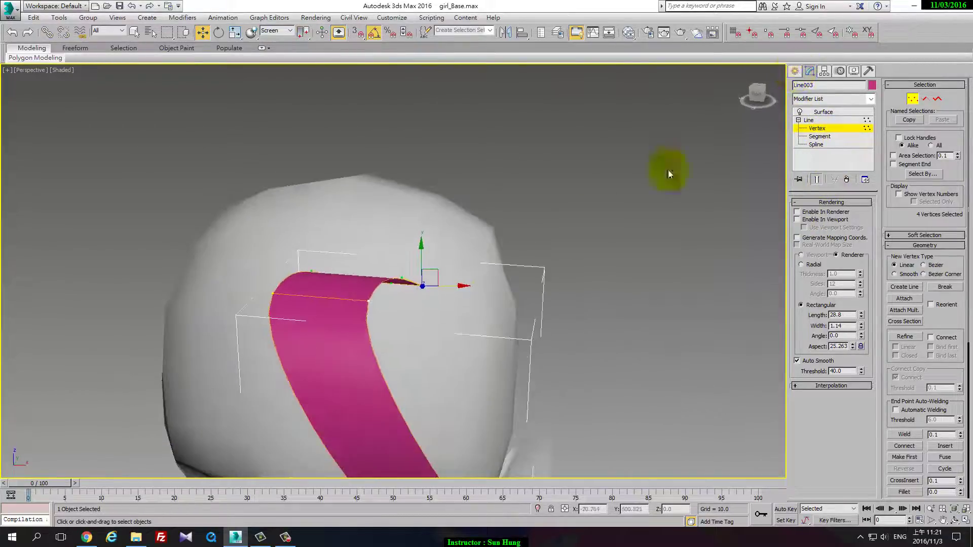
# - Raise the strand's two top vertices up and left over the crown of the head
pyautogui.moveTo(330, 300); pyautogui.dragTo(406, 289)
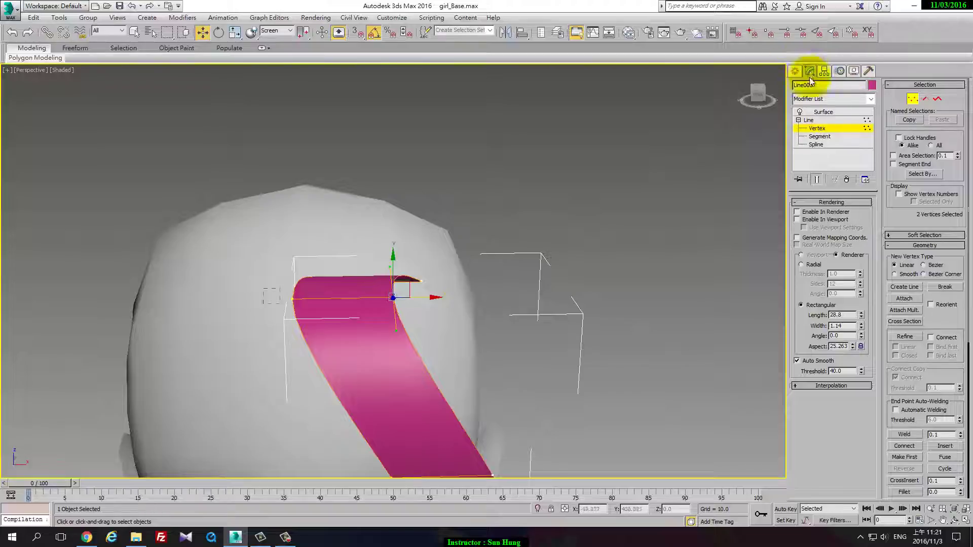
pyautogui.rightClick(287, 299)
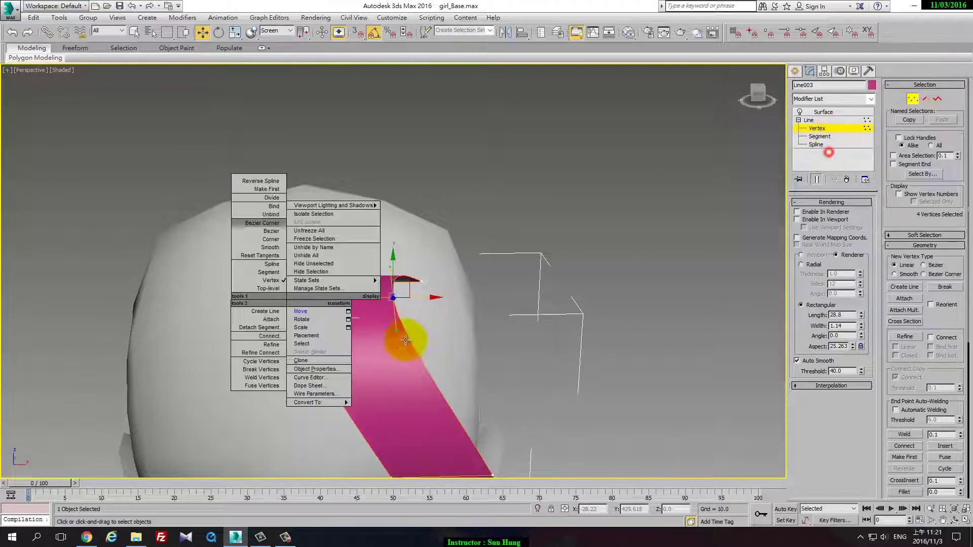
pyautogui.click(445, 315)
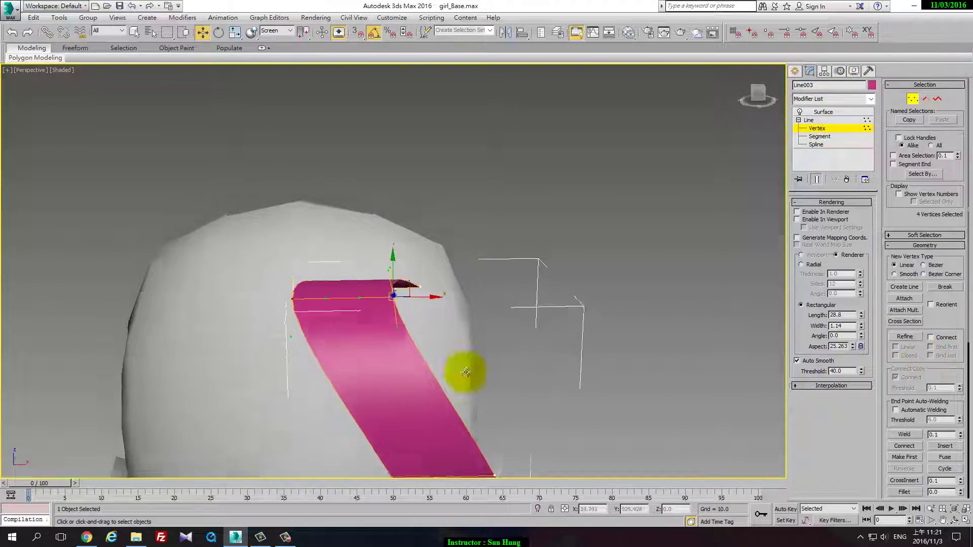
pyautogui.keyDown('alt'); pyautogui.moveTo(463, 315); pyautogui.dragTo(368, 319, button='middle'); pyautogui.keyUp('alt')
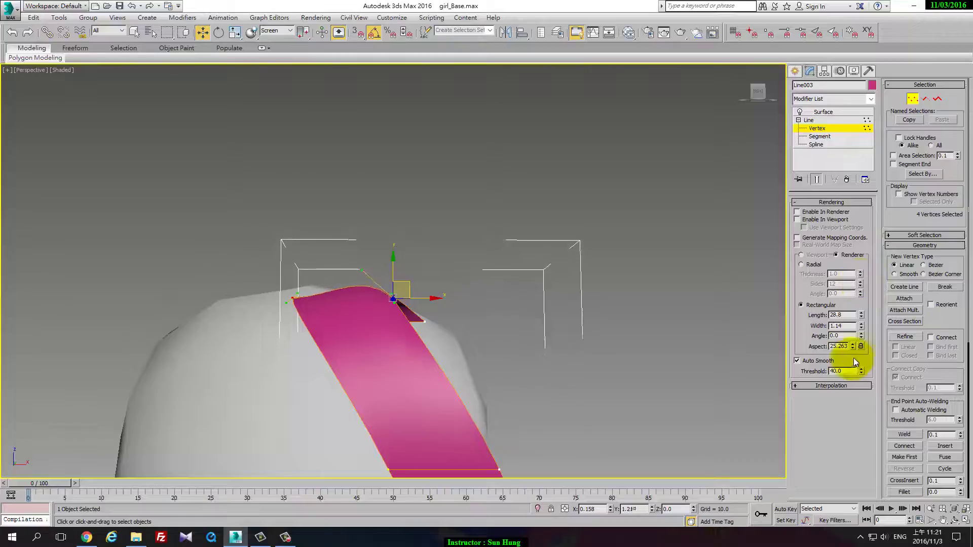
pyautogui.hotkey('ctrl', 'z')
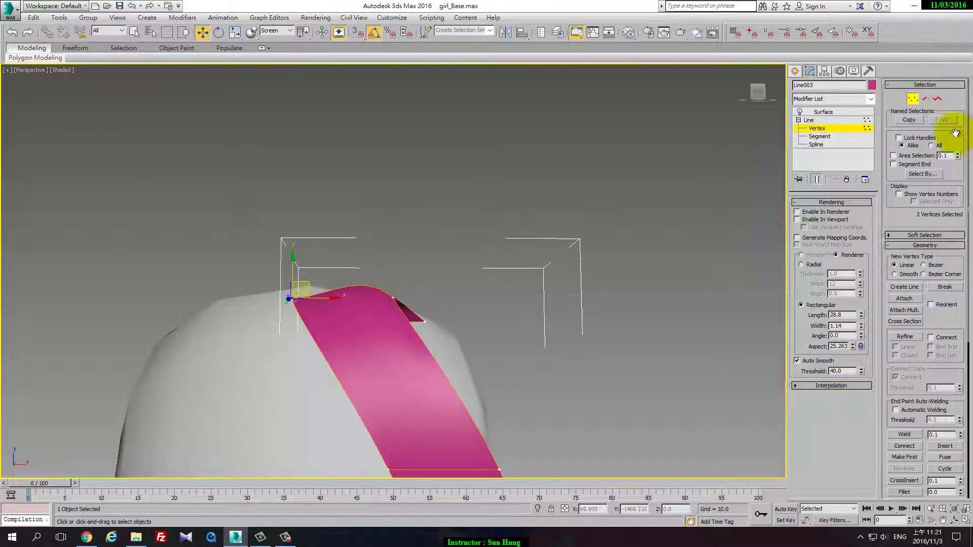
pyautogui.click(950, 161)
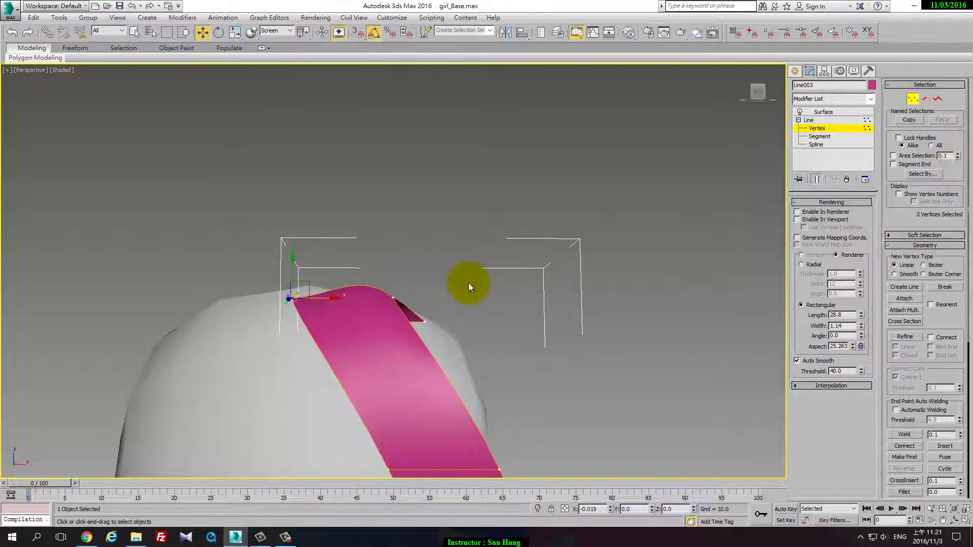
pyautogui.moveTo(464, 284); pyautogui.dragTo(525, 277)
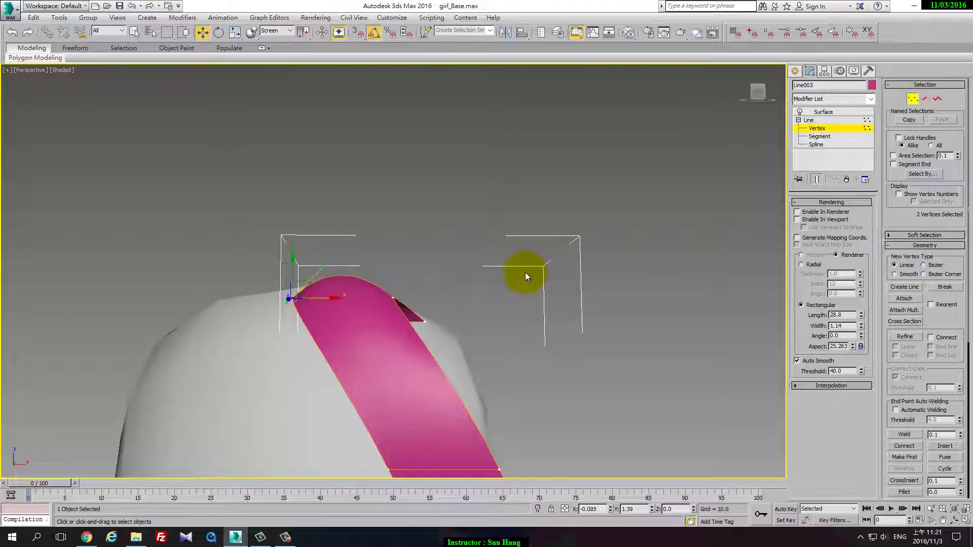
pyautogui.moveTo(526, 273)
pyautogui.keyDown('alt'); pyautogui.mouseDown(button='middle')
pyautogui.moveTo(848, 217)
pyautogui.moveTo(402, 324)
pyautogui.moveTo(900, 120)
pyautogui.moveTo(789, 268)
pyautogui.moveTo(811, 219)
pyautogui.mouseUp(button='middle'); pyautogui.keyUp('alt')
# - In wireframe, move the next pair of cage vertices right to tighten the curl
pyautogui.press('F3')
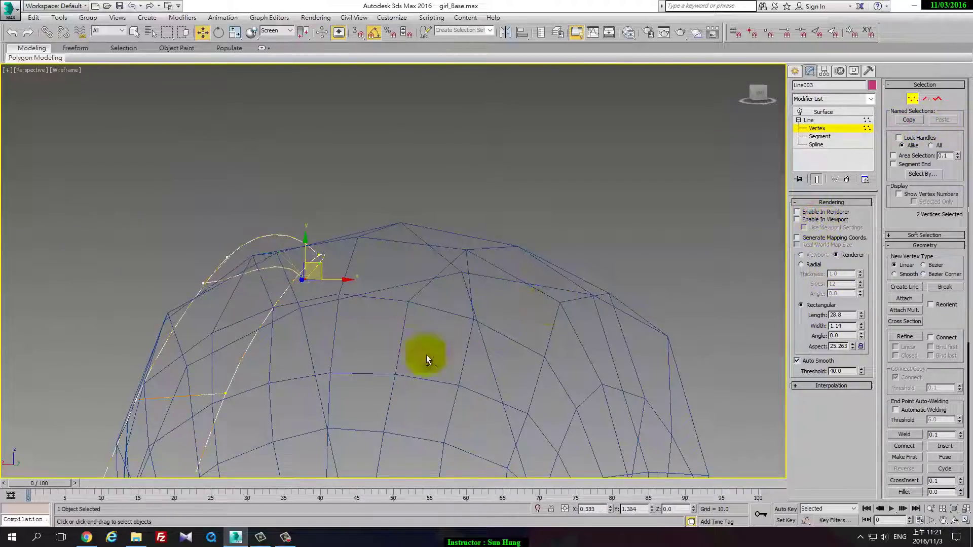
pyautogui.hotkey('ctrl', 'z')
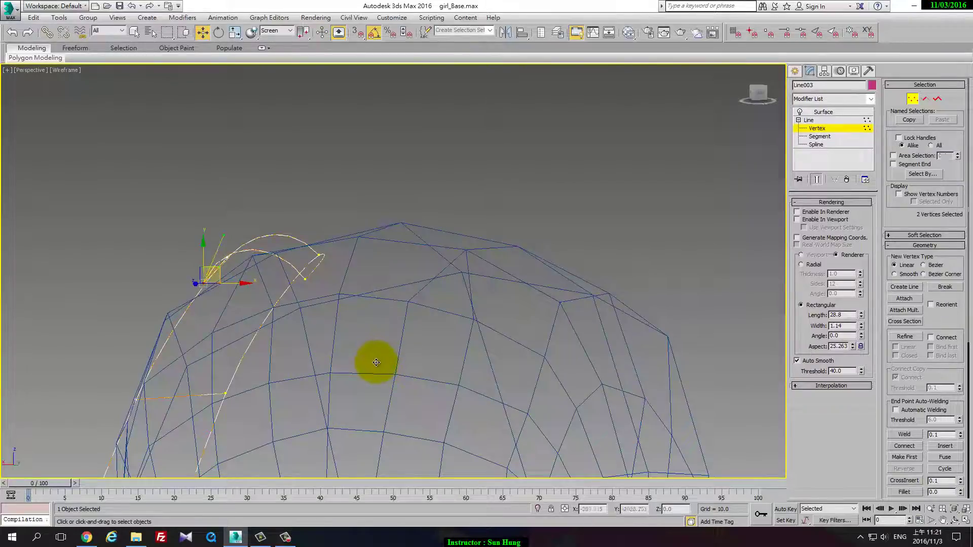
pyautogui.moveTo(380, 365); pyautogui.dragTo(375, 360)
pyautogui.press('x')
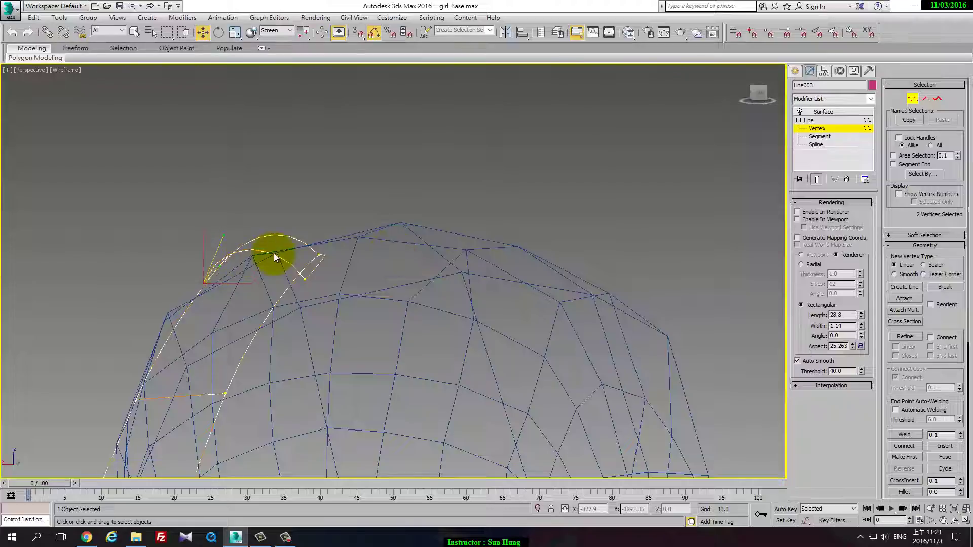
pyautogui.moveTo(270, 252); pyautogui.dragTo(313, 252)
pyautogui.moveTo(323, 252)
pyautogui.keyDown('alt'); pyautogui.mouseDown(button='middle')
pyautogui.moveTo(272, 254)
pyautogui.moveTo(314, 248)
pyautogui.moveTo(302, 252)
pyautogui.moveTo(313, 280)
pyautogui.mouseUp(button='middle'); pyautogui.keyUp('alt')
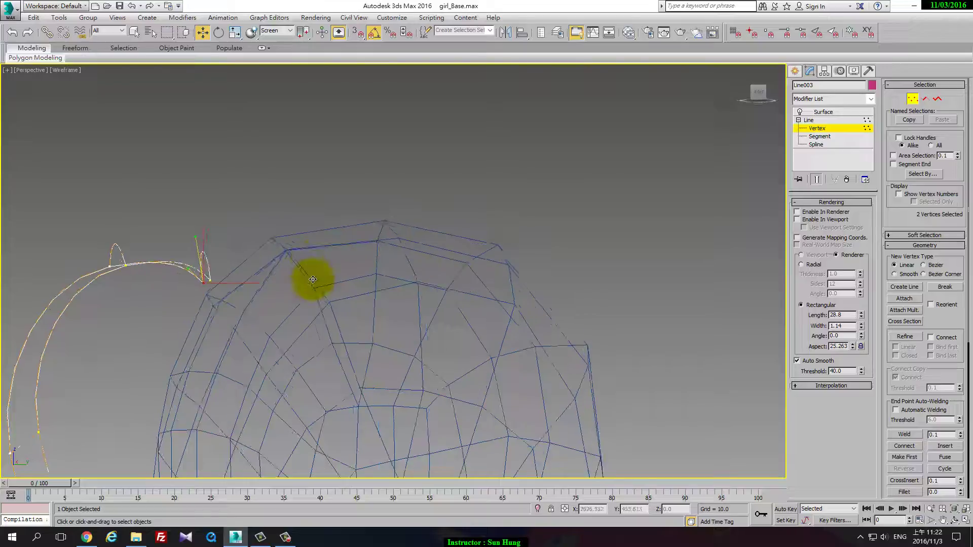
# - Select a single vertex on the cage's curled tip, checking it from the side
pyautogui.rightClick(395, 251)
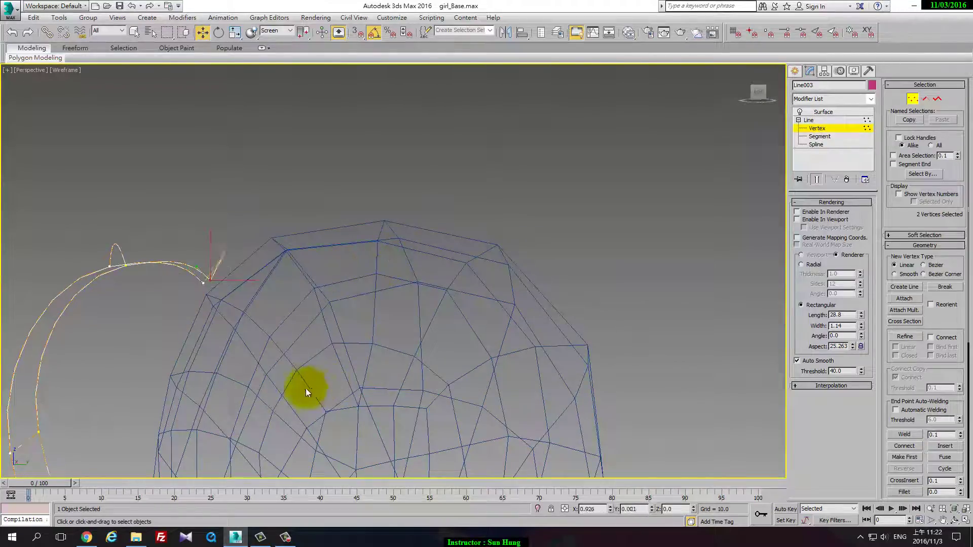
pyautogui.moveTo(300, 392)
pyautogui.keyDown('alt'); pyautogui.mouseDown(button='middle')
pyautogui.moveTo(311, 365)
pyautogui.moveTo(294, 366)
pyautogui.moveTo(296, 289)
pyautogui.mouseUp(button='middle'); pyautogui.keyUp('alt')
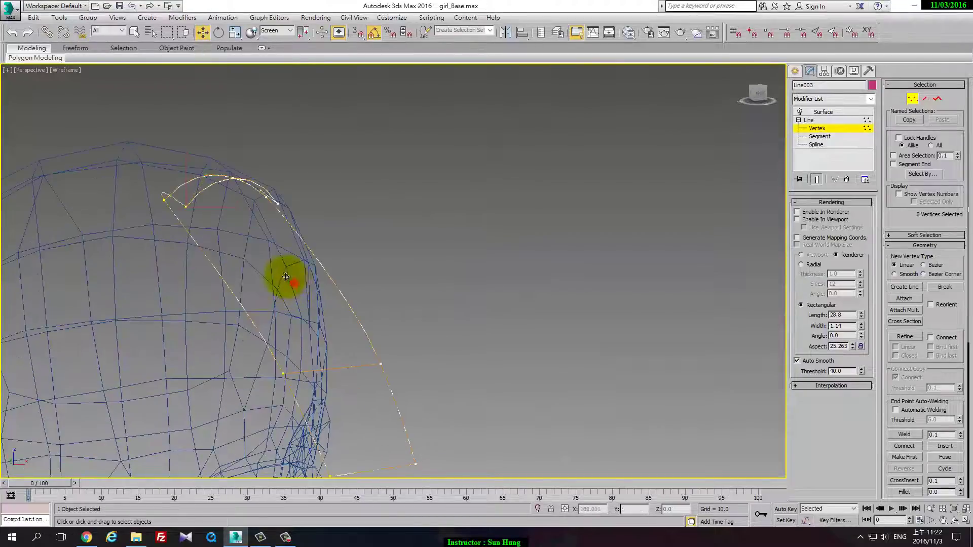
pyautogui.moveTo(416, 380); pyautogui.dragTo(252, 340)
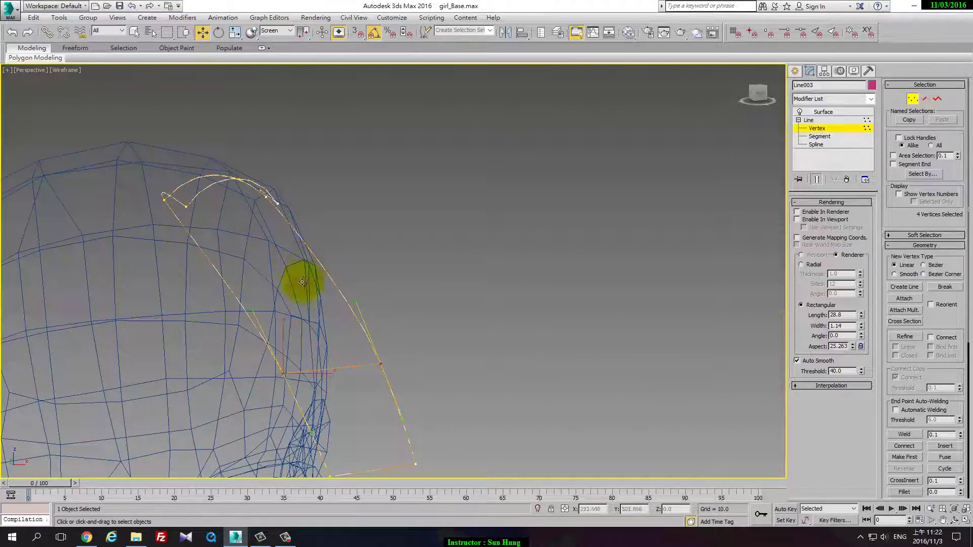
pyautogui.click(304, 265)
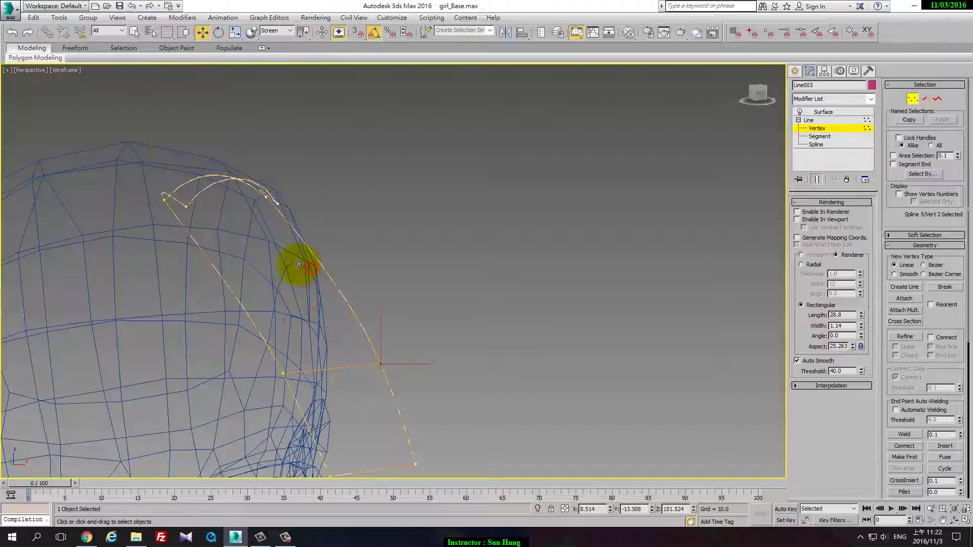
pyautogui.rightClick(295, 248)
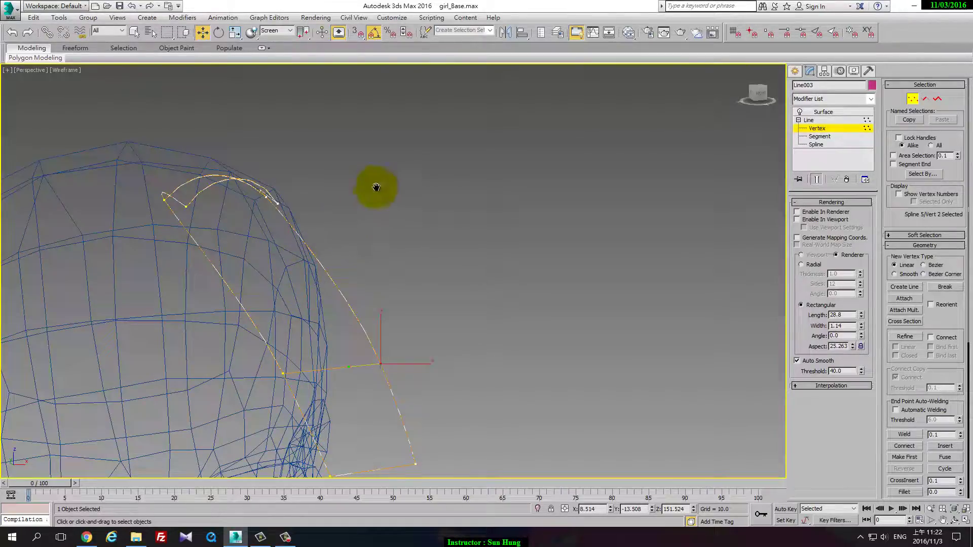
pyautogui.rightClick(385, 223)
pyautogui.click(399, 222)
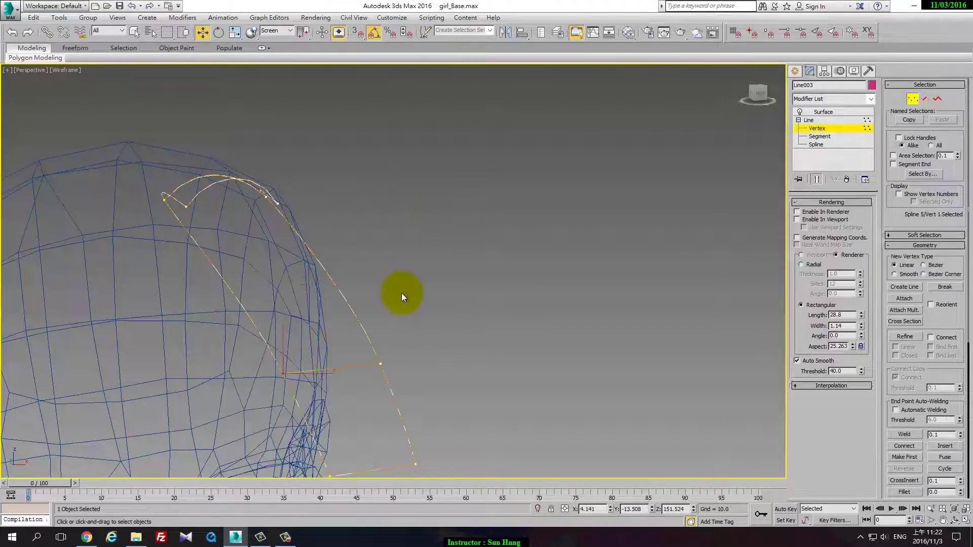
# - Undo the recent vertex edits to the lower curve while stepping back through earlier views
pyautogui.press('F3')
pyautogui.hotkey('ctrl', 'z')
pyautogui.hotkey('shift', 'z')
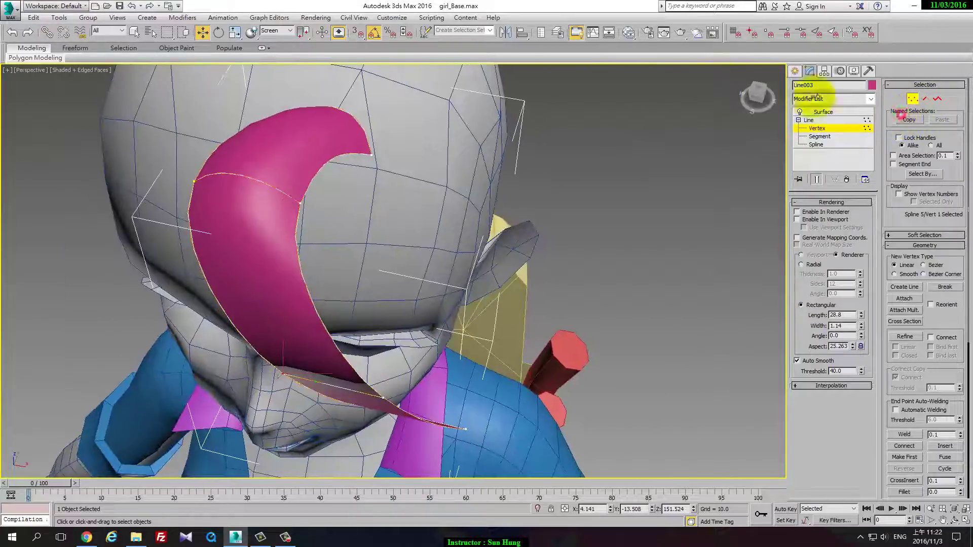
pyautogui.hotkey('shift', 'z')
pyautogui.hotkey('shift', 'z')
pyautogui.hotkey('ctrl', 'z')
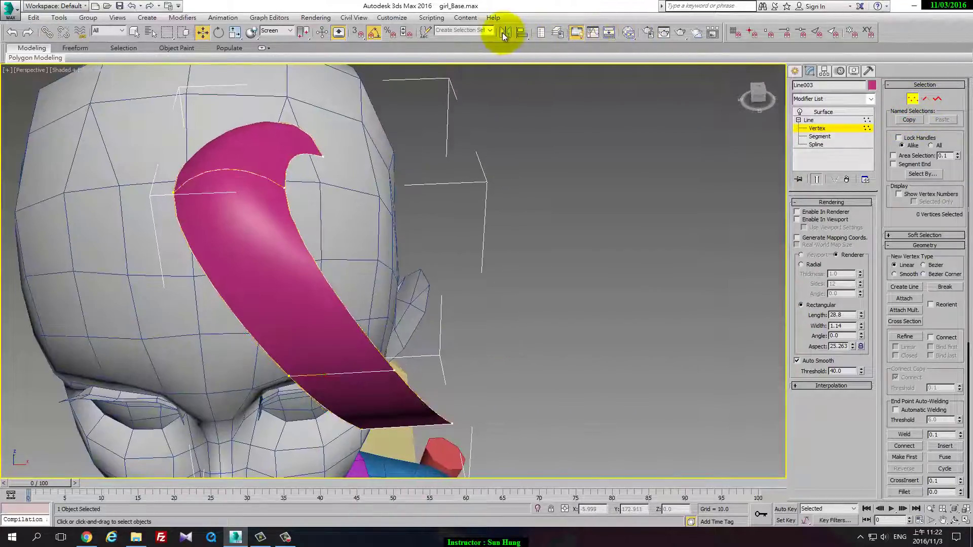
pyautogui.hotkey('ctrl', 'z')
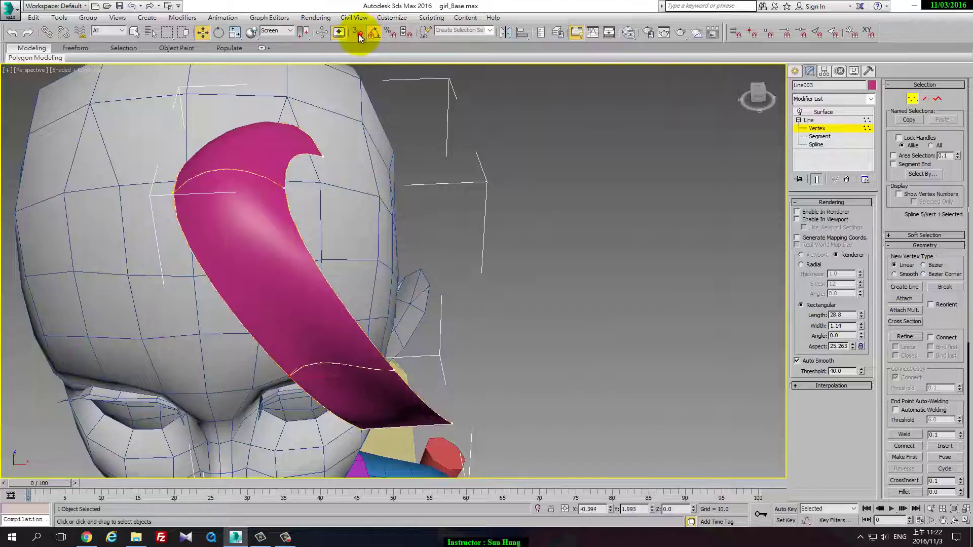
pyautogui.hotkey('shift', 'z')
pyautogui.hotkey('shift', 'z')
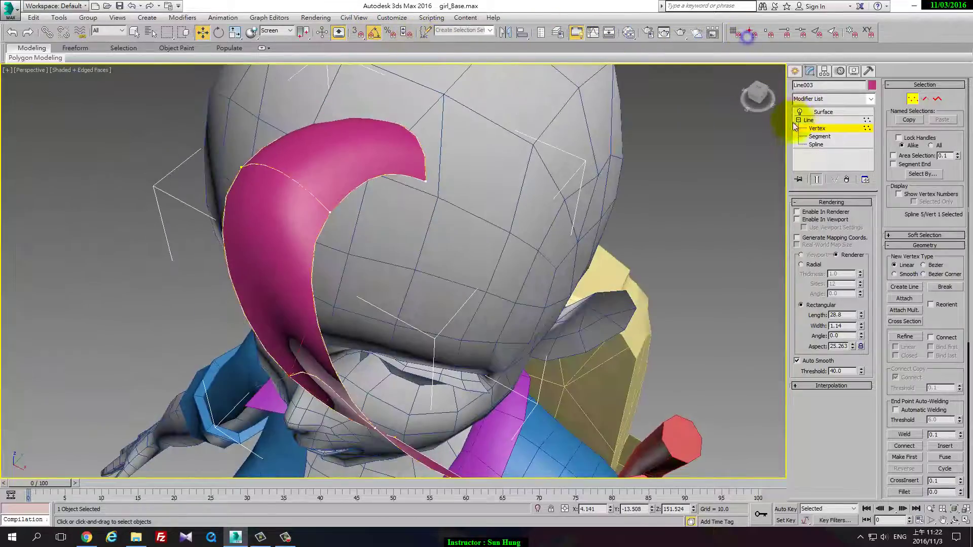
pyautogui.hotkey('shift', 'z')
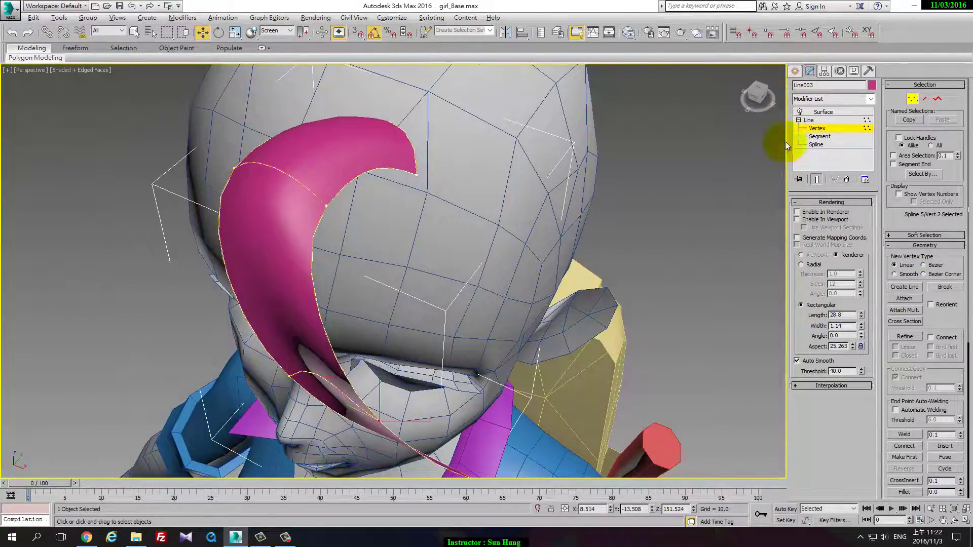
pyautogui.hotkey('shift', 'z')
pyautogui.hotkey('shift', 'z')
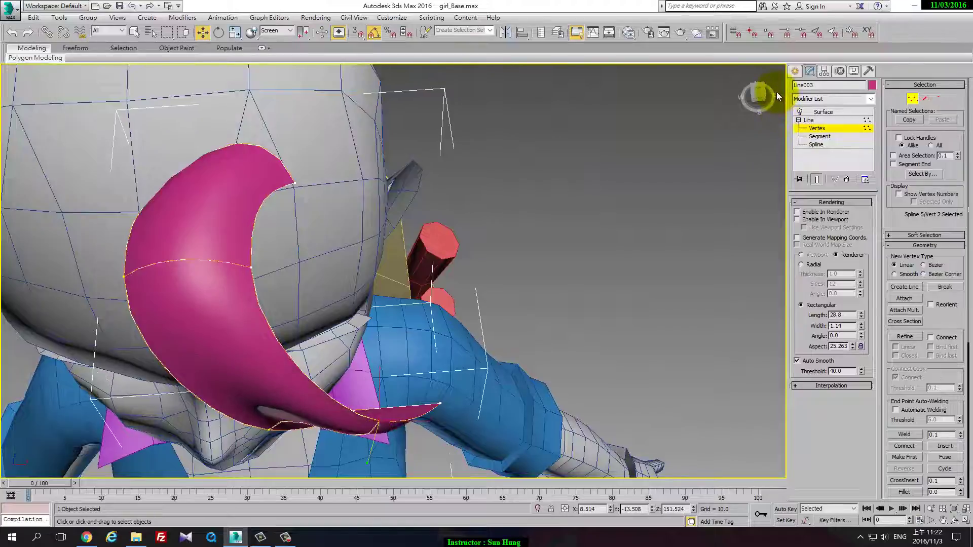
pyautogui.hotkey('shift', 'z')
pyautogui.hotkey('shift', 'z')
pyautogui.hotkey('shift', 'z')
pyautogui.hotkey('shift', 'z')
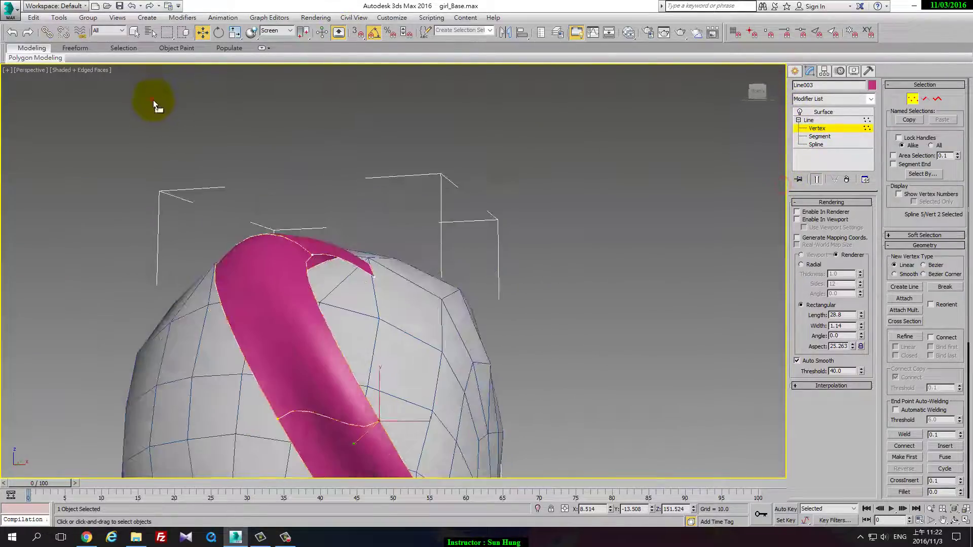
pyautogui.hotkey('shift', 'z')
pyautogui.hotkey('ctrl', 'z')
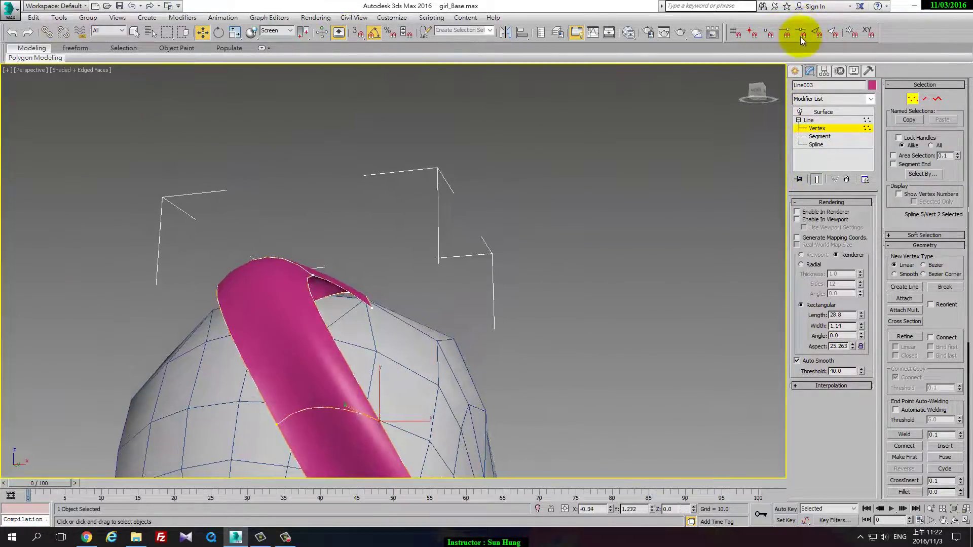
pyautogui.hotkey('shift', 'z')
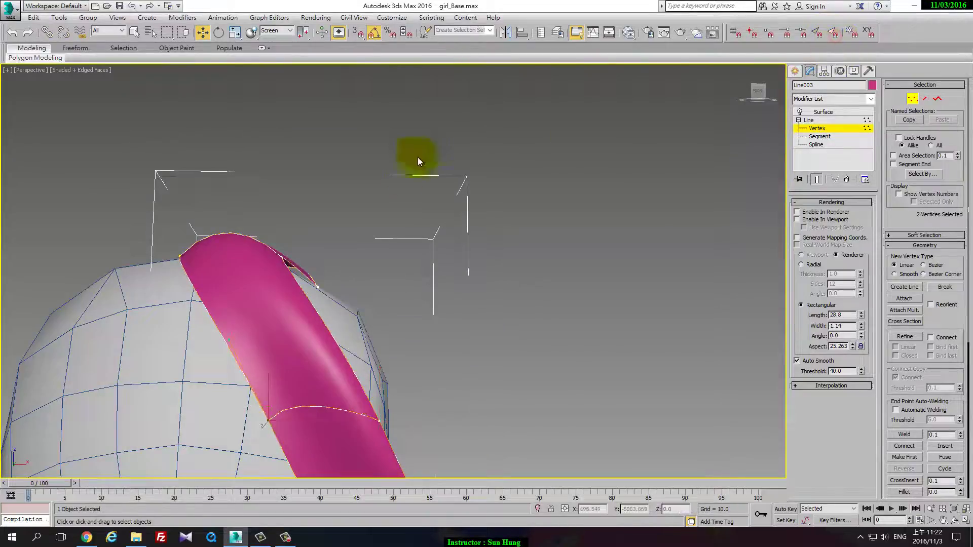
# - Undo the last vertex move and return to the zoomed-out shaded view of the head
pyautogui.hotkey('shift', 'z')
pyautogui.hotkey('shift', 'z')
pyautogui.hotkey('shift', 'z')
pyautogui.press('F3')
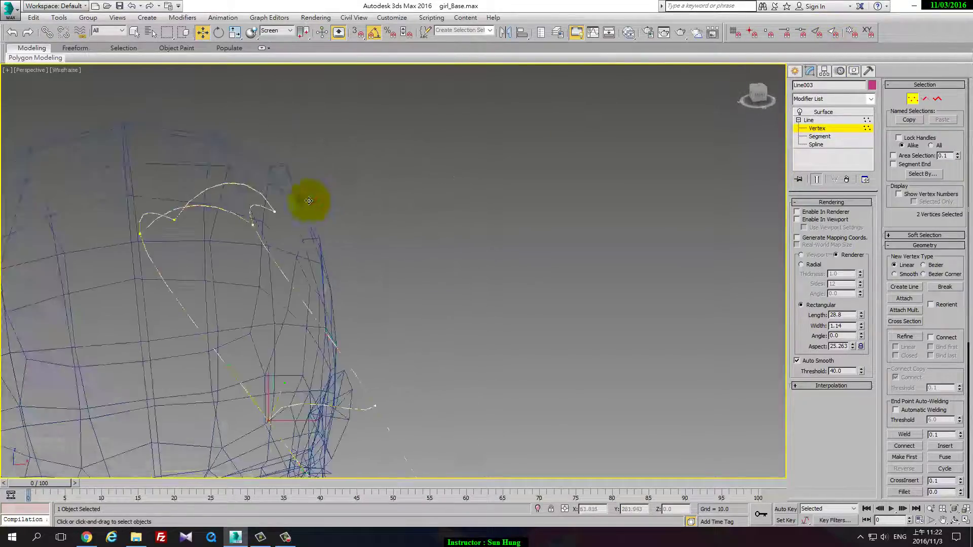
pyautogui.hotkey('shift', 'z')
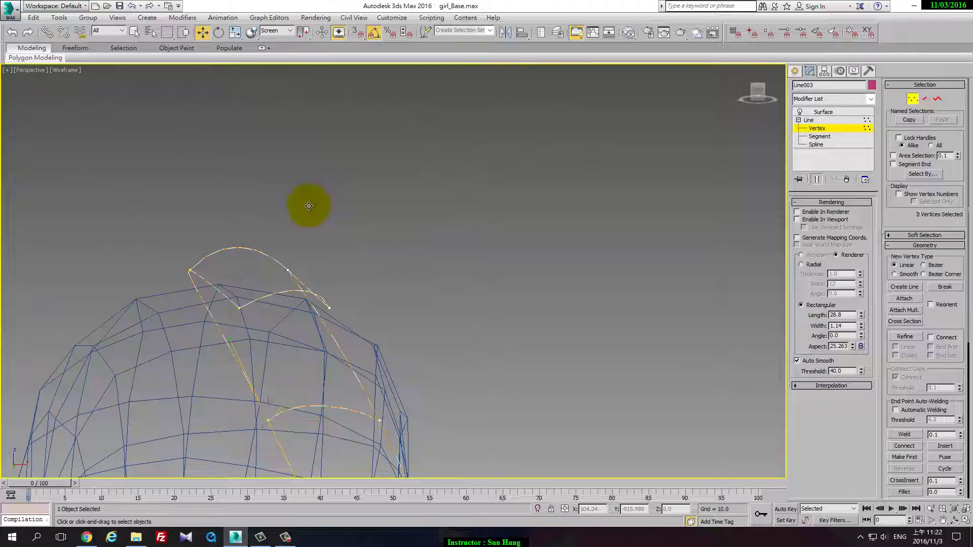
pyautogui.hotkey('ctrl', 'z')
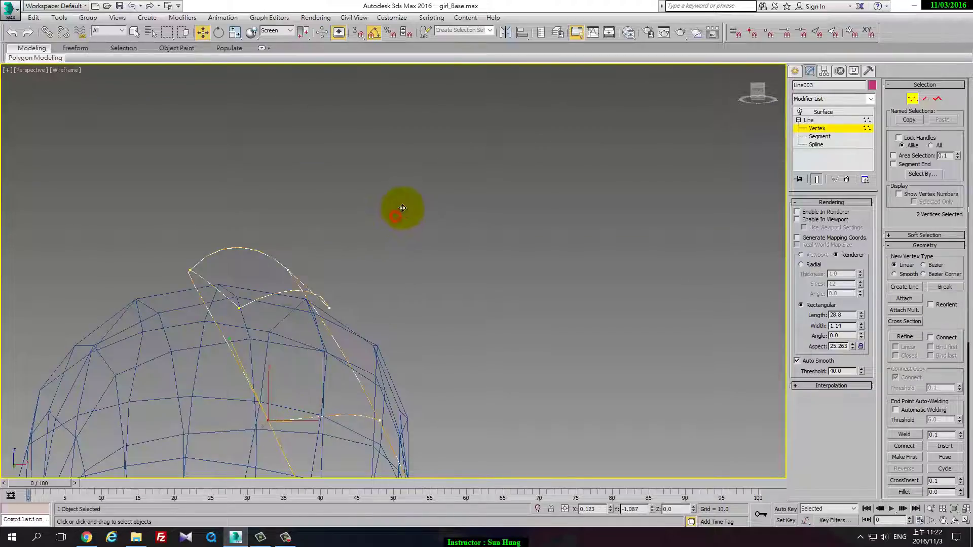
pyautogui.hotkey('shift', 'z')
pyautogui.hotkey('shift', 'z')
pyautogui.hotkey('shift', 'z')
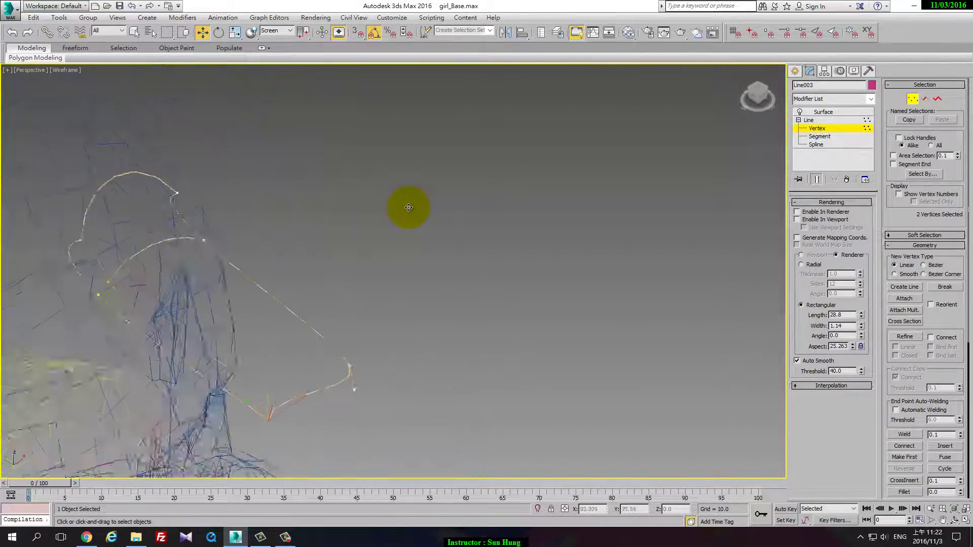
pyautogui.hotkey('shift', 'z')
pyautogui.hotkey('shift', 'z')
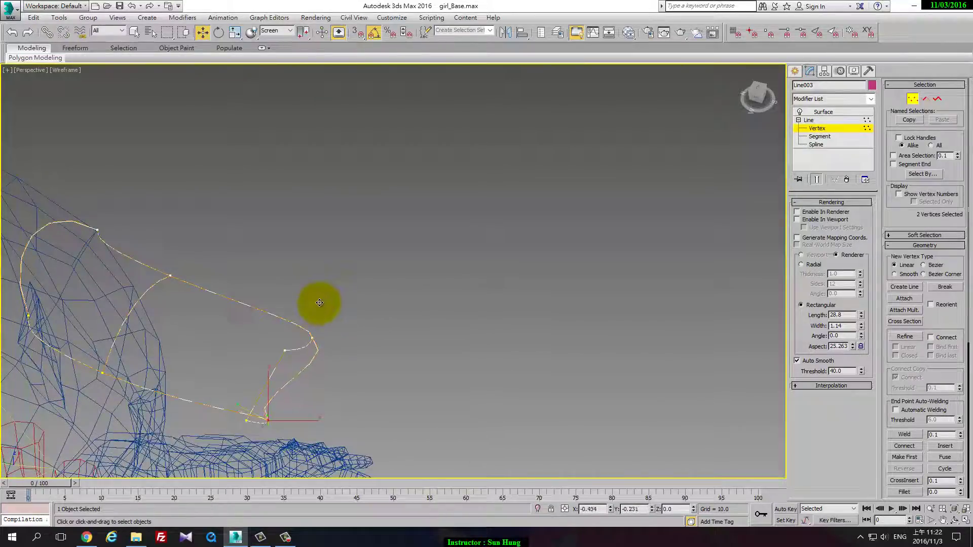
pyautogui.hotkey('shift', 'z')
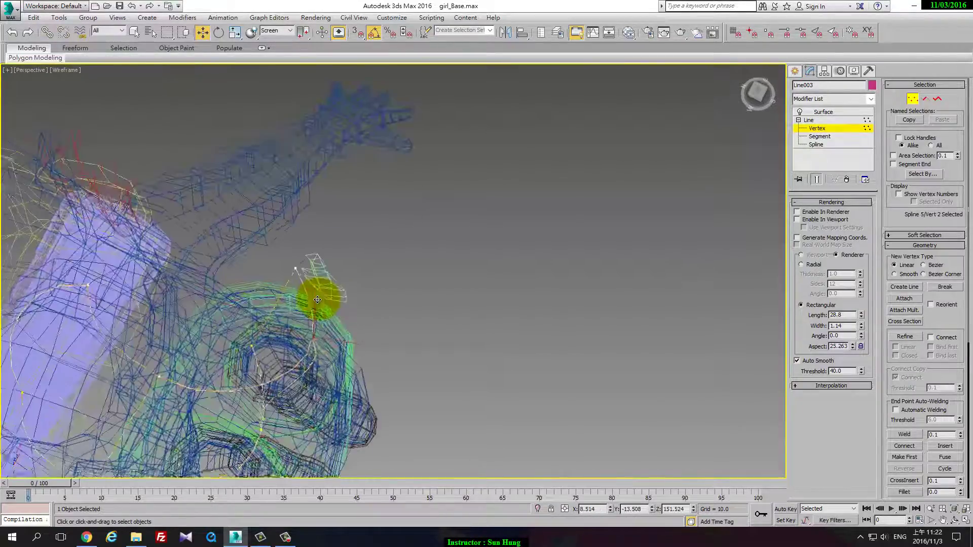
pyautogui.hotkey('shift', 'z')
pyautogui.hotkey('shift', 'z')
pyautogui.hotkey('ctrl', 'z')
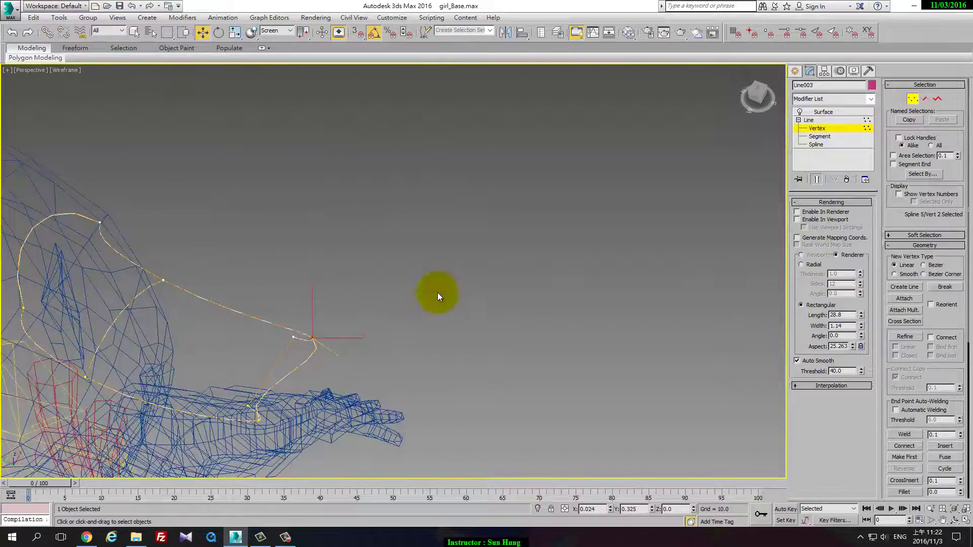
pyautogui.hotkey('shift', 'z')
pyautogui.hotkey('shift', 'z')
pyautogui.hotkey('shift', 'z')
pyautogui.press('F3')
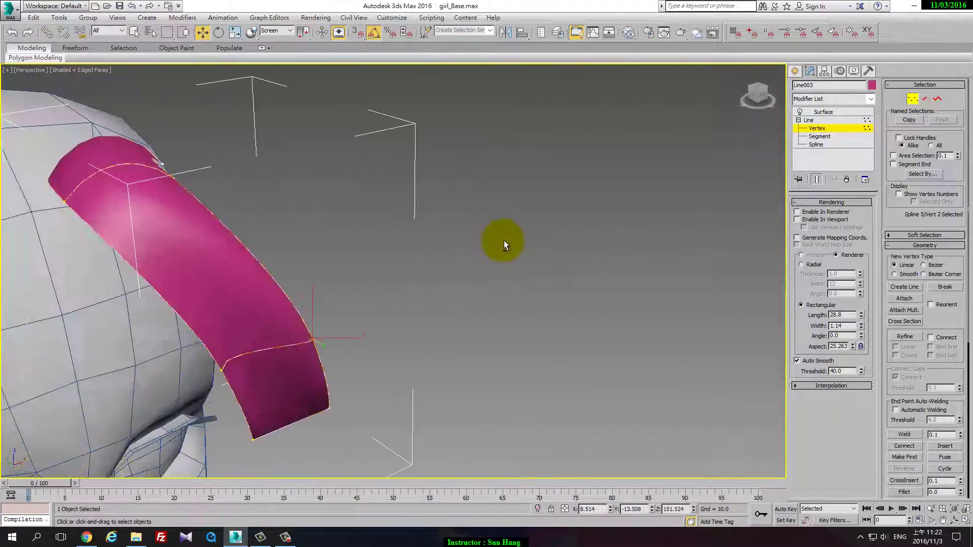
pyautogui.hotkey('shift', 'z')
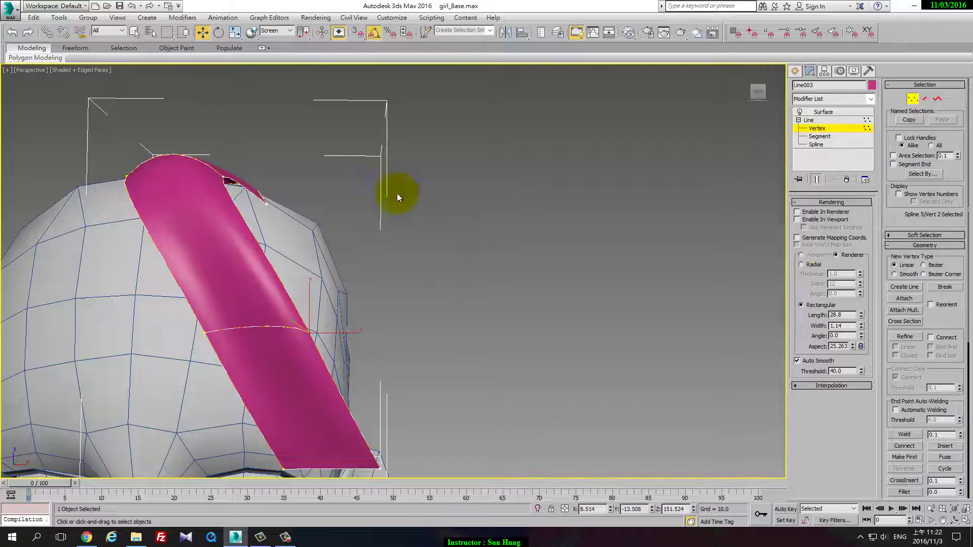
pyautogui.hotkey('shift', 'z')
pyautogui.hotkey('shift', 'z')
pyautogui.hotkey('shift', 'z')
pyautogui.hotkey('shift', 'z')
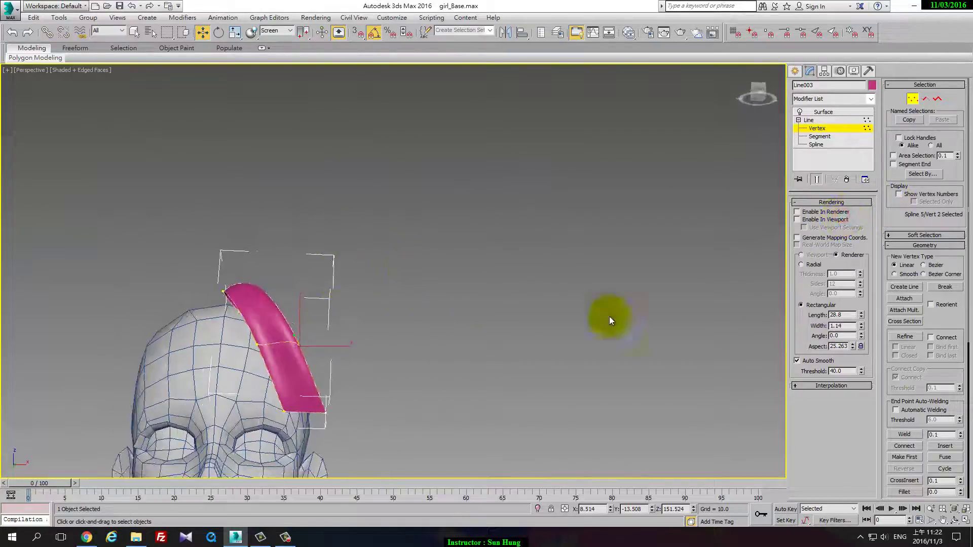
pyautogui.hotkey('shift', 'z')
pyautogui.hotkey('shift', 'z')
pyautogui.hotkey('shift', 'z')
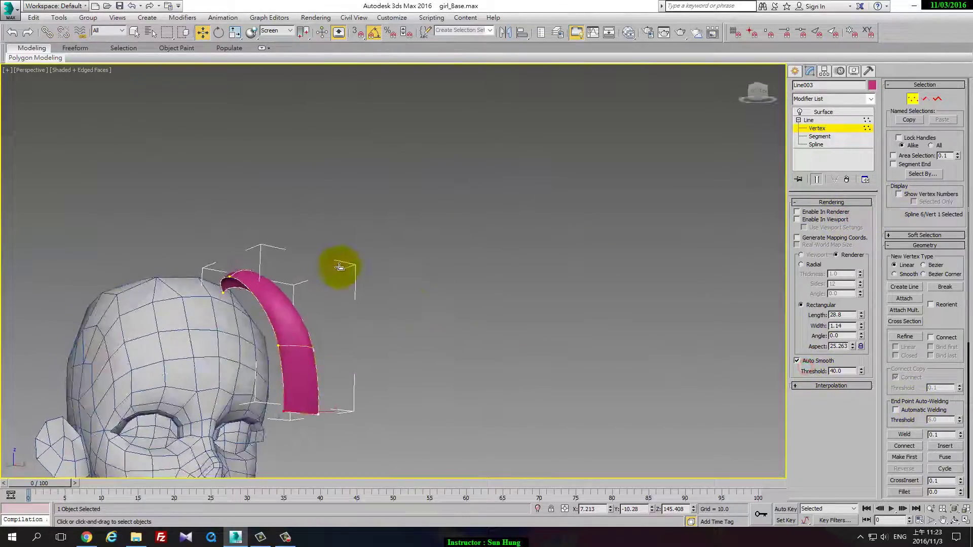
# - Nudge the strand's four tip vertices sideways in wireframe and view the cage in side profile
pyautogui.click(344, 255)
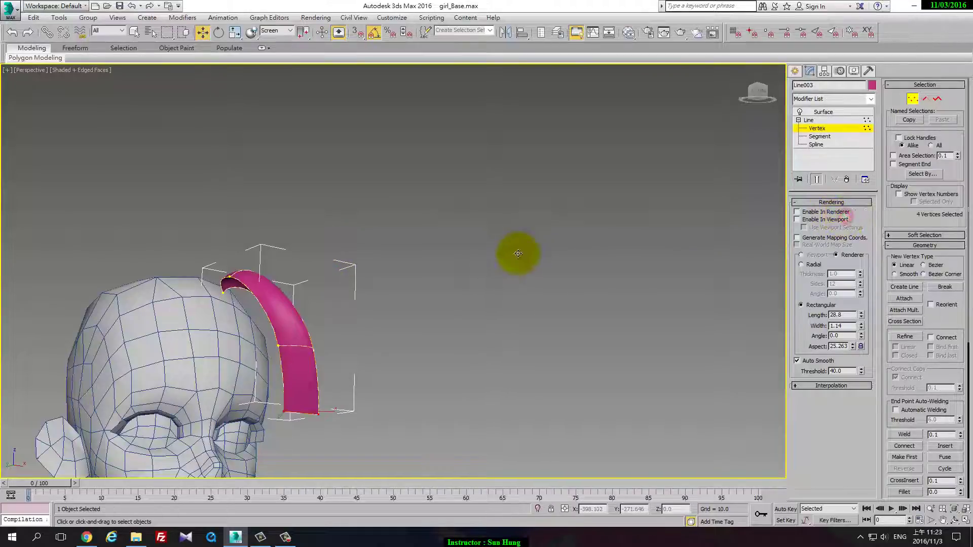
pyautogui.scroll(-2, 925, 228)
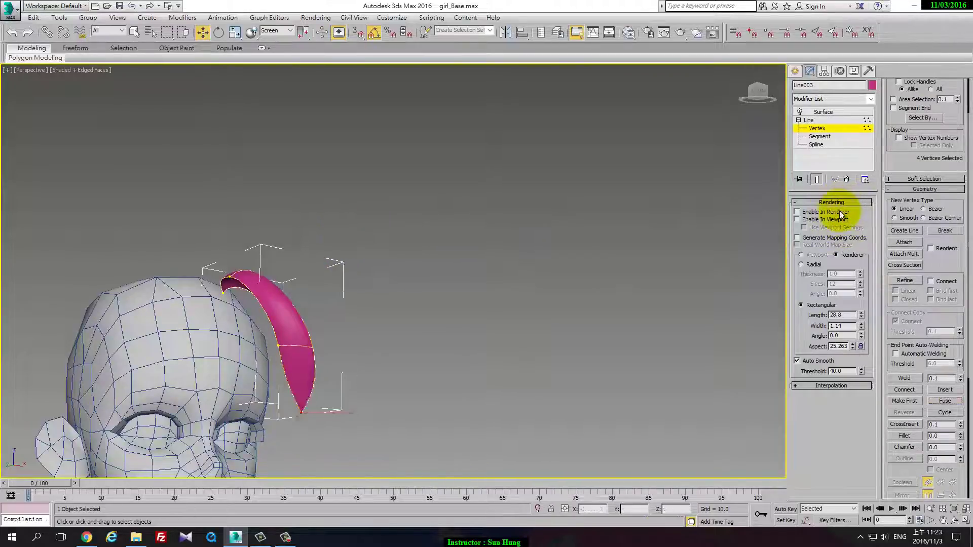
pyautogui.moveTo(421, 232)
pyautogui.keyDown('alt'); pyautogui.mouseDown(button='middle')
pyautogui.moveTo(350, 219)
pyautogui.moveTo(392, 242)
pyautogui.mouseUp(button='middle'); pyautogui.keyUp('alt')
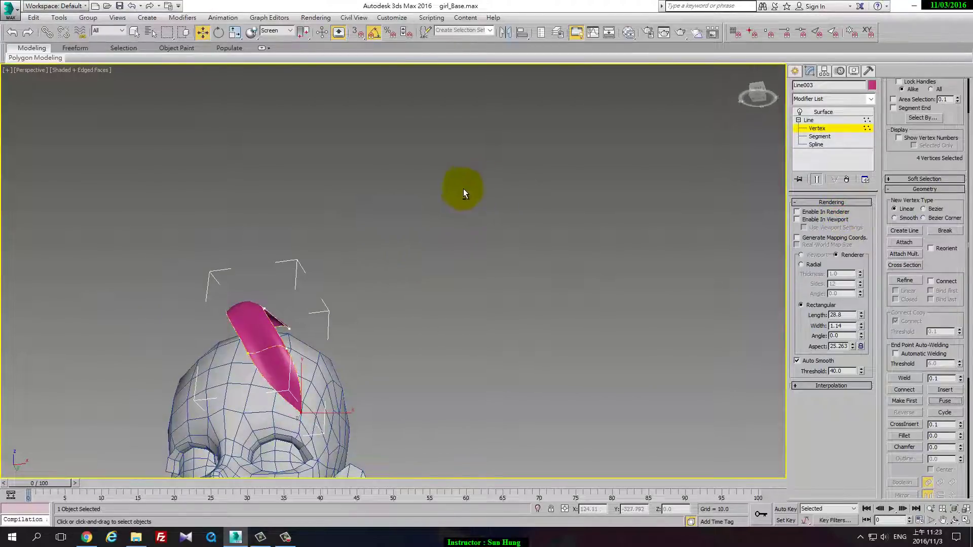
pyautogui.scroll(3, 388, 212)
pyautogui.scroll(3, 582, 242)
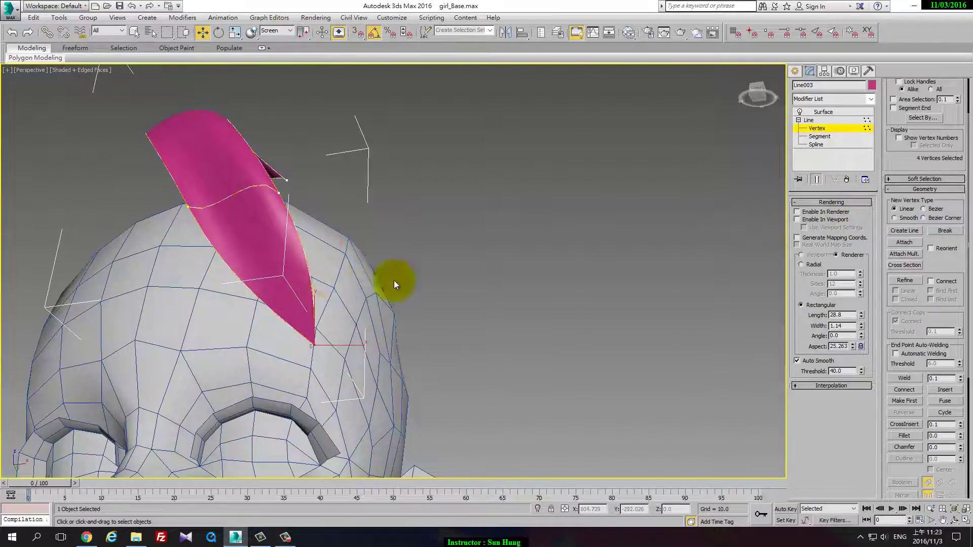
pyautogui.press('F3')
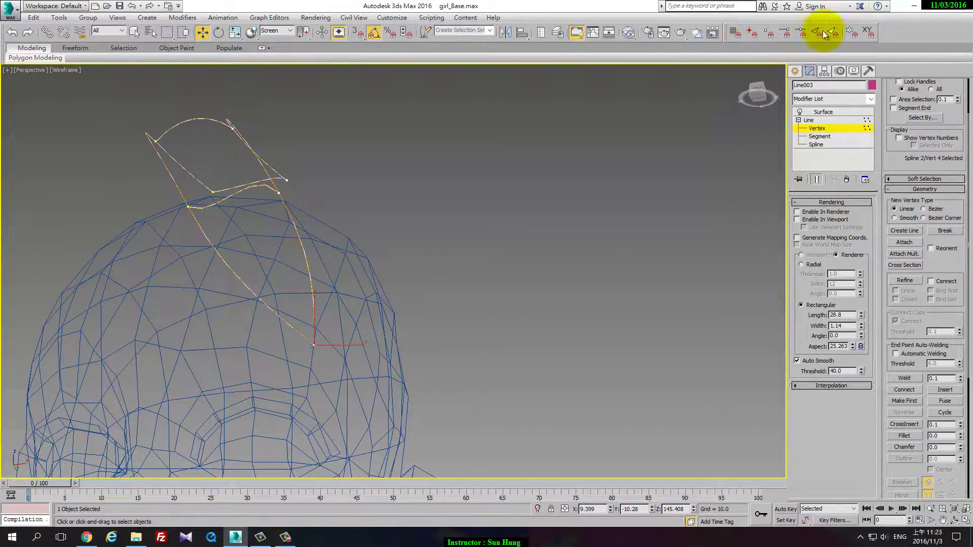
pyautogui.click(357, 33)
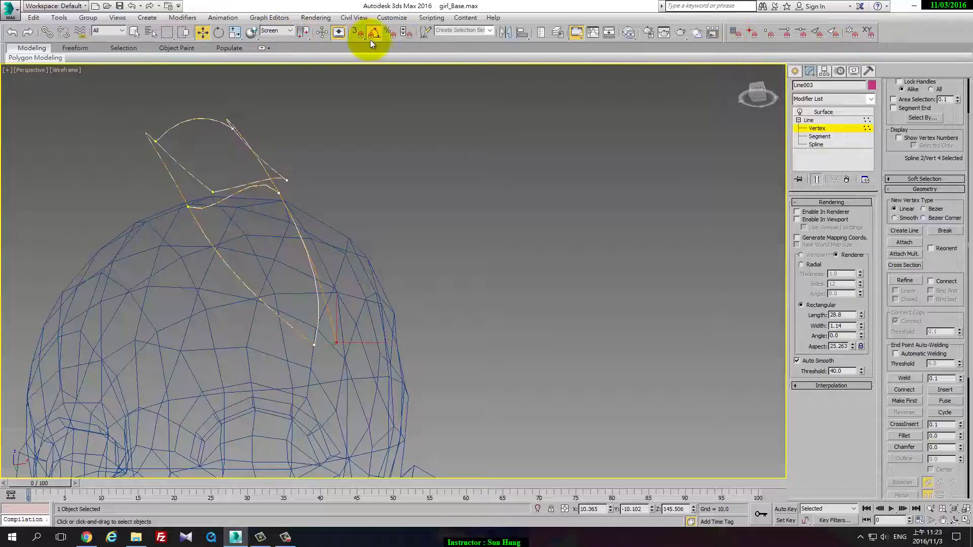
pyautogui.moveTo(314, 343); pyautogui.dragTo(341, 253)
pyautogui.moveTo(342, 253)
pyautogui.keyDown('alt'); pyautogui.mouseDown(button='middle')
pyautogui.moveTo(294, 284)
pyautogui.moveTo(265, 284)
pyautogui.mouseUp(button='middle'); pyautogui.keyUp('alt')
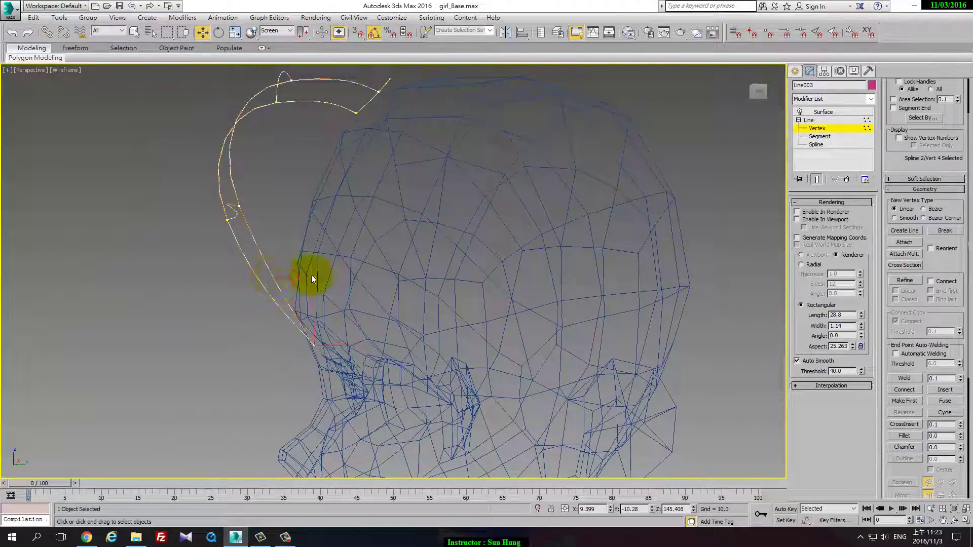
# - Convert the strand's lower vertex to a Bezier point
pyautogui.rightClick(273, 279)
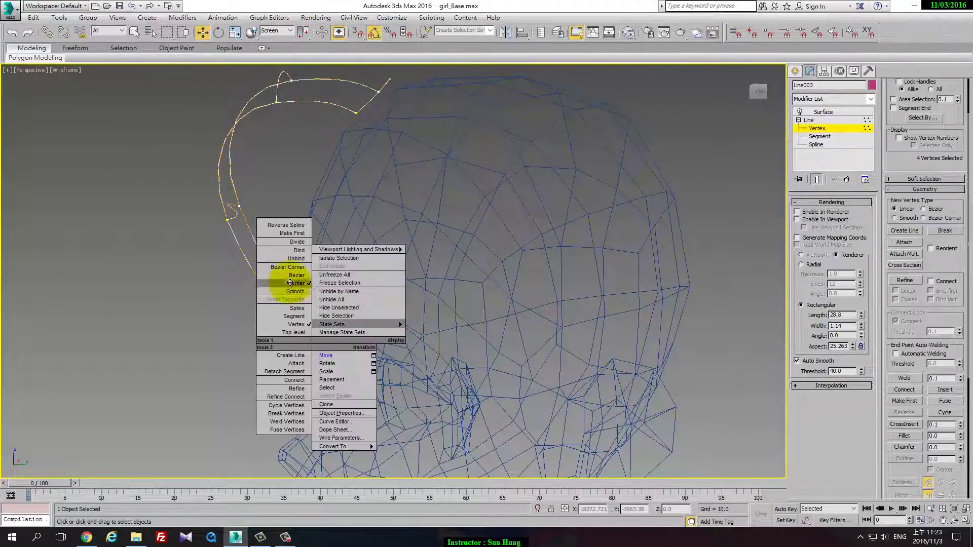
pyautogui.click(272, 272)
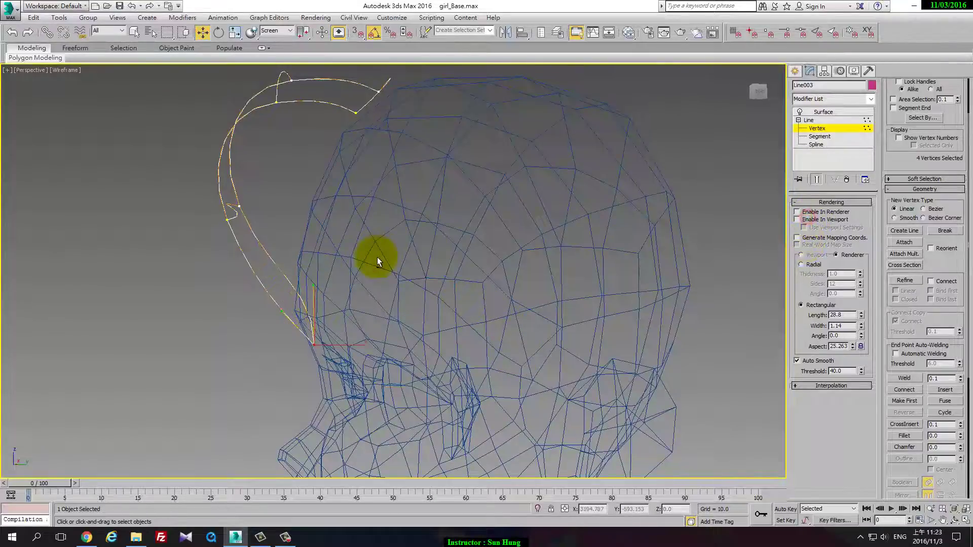
pyautogui.moveTo(300, 317)
pyautogui.keyDown('alt'); pyautogui.mouseDown(button='middle')
pyautogui.moveTo(313, 330)
pyautogui.moveTo(305, 350)
pyautogui.mouseUp(button='middle'); pyautogui.keyUp('alt')
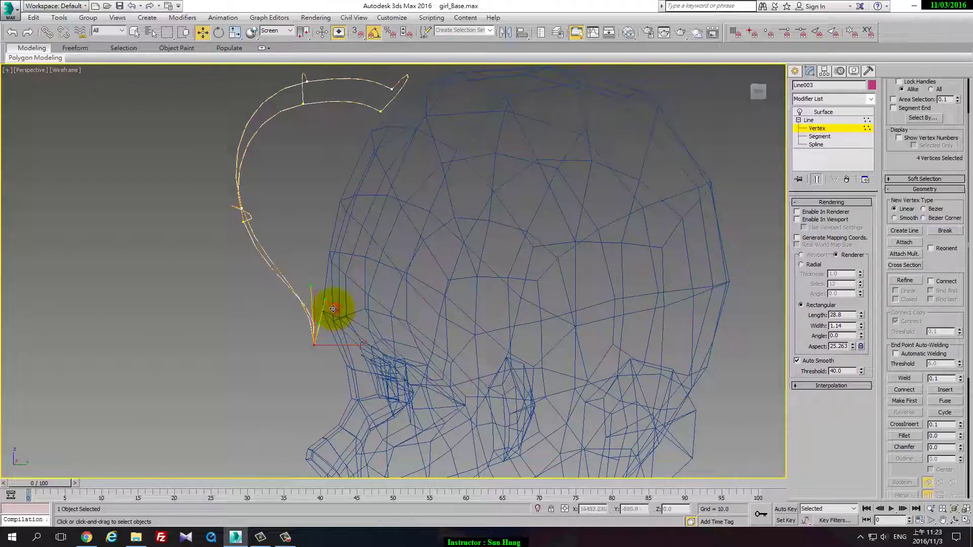
pyautogui.click(382, 303)
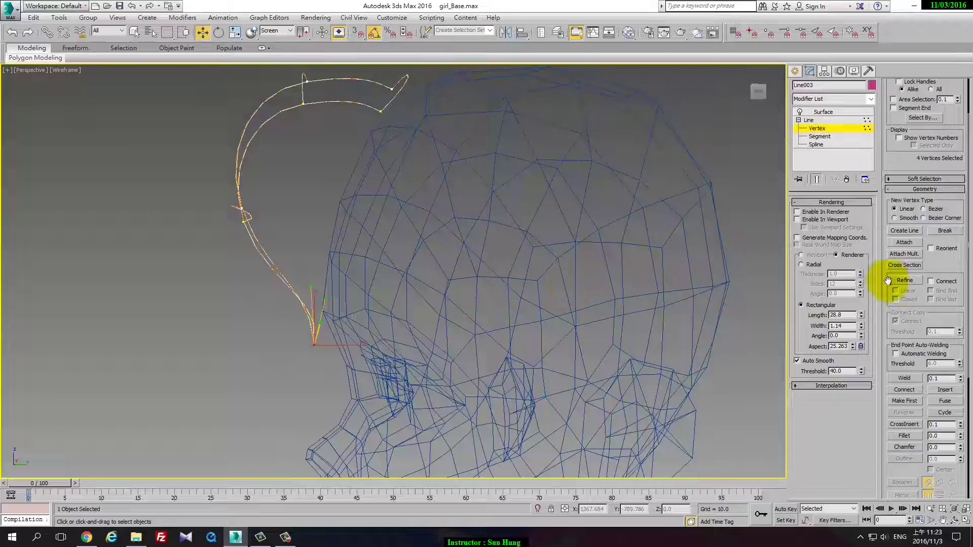
# - Move the tip vertices near the chin closer against the side of the face
pyautogui.scroll(3, 857, 405)
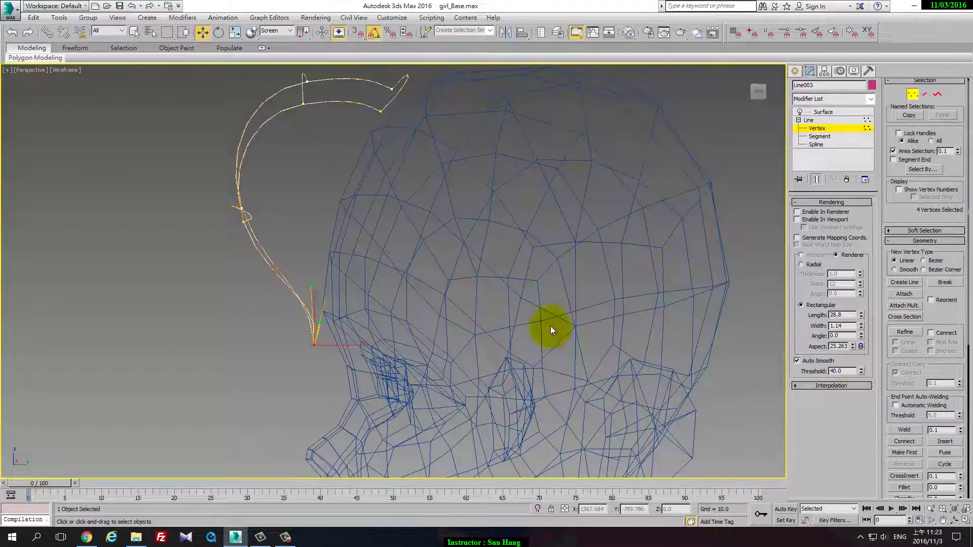
pyautogui.click(859, 204)
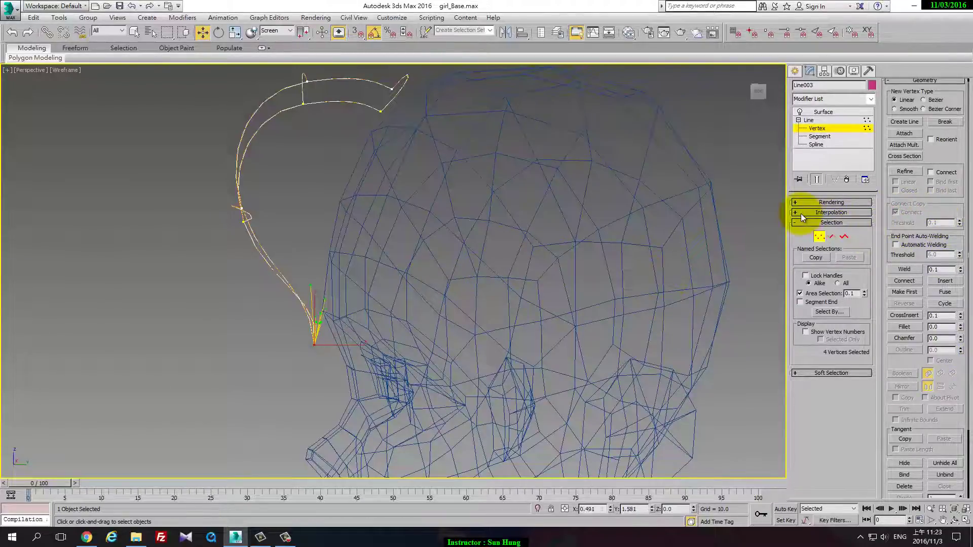
pyautogui.moveTo(415, 254); pyautogui.dragTo(372, 272)
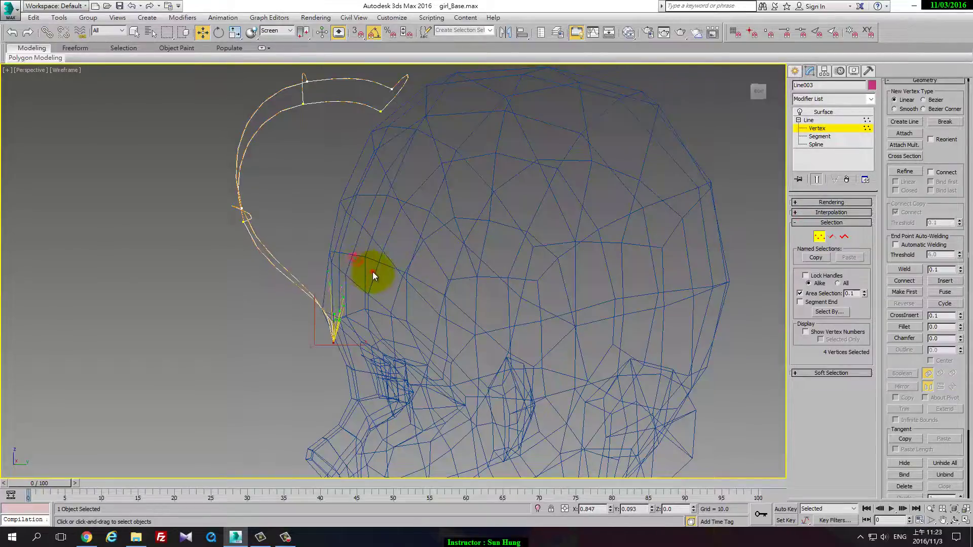
pyautogui.moveTo(452, 294)
pyautogui.keyDown('alt'); pyautogui.mouseDown(button='middle')
pyautogui.moveTo(383, 297)
pyautogui.moveTo(446, 267)
pyautogui.moveTo(435, 278)
pyautogui.mouseUp(button='middle'); pyautogui.keyUp('alt')
# - In the four-viewport layout, undo back to the previous vertex positions and selection
pyautogui.hotkey('alt', 'w')
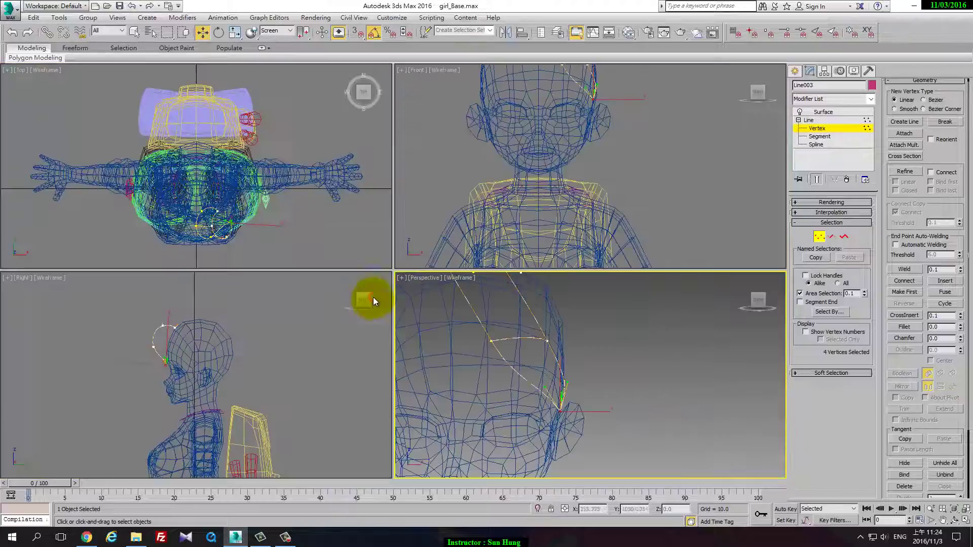
pyautogui.moveTo(412, 339)
pyautogui.keyDown('alt'); pyautogui.mouseDown(button='middle')
pyautogui.moveTo(491, 319)
pyautogui.moveTo(370, 308)
pyautogui.mouseUp(button='middle'); pyautogui.keyUp('alt')
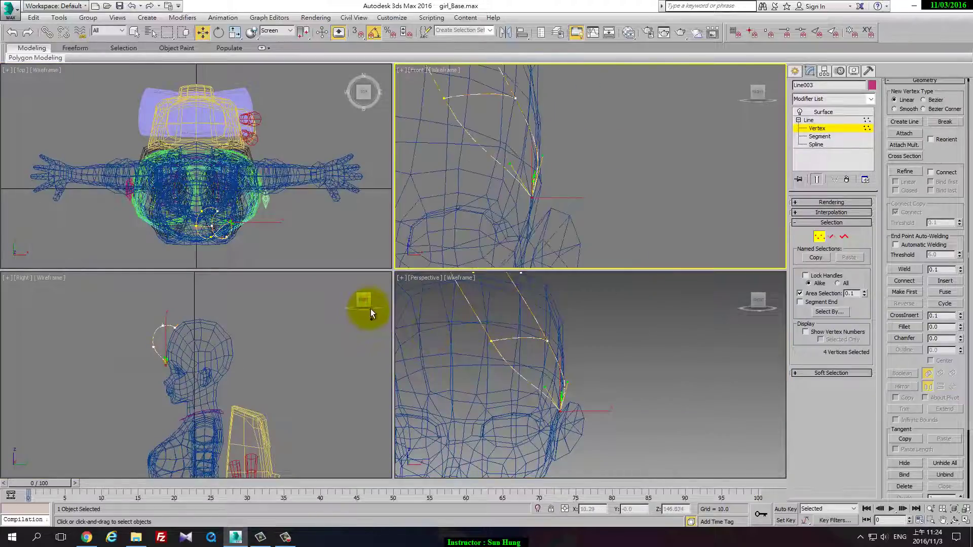
pyautogui.hotkey('ctrl', 'z')
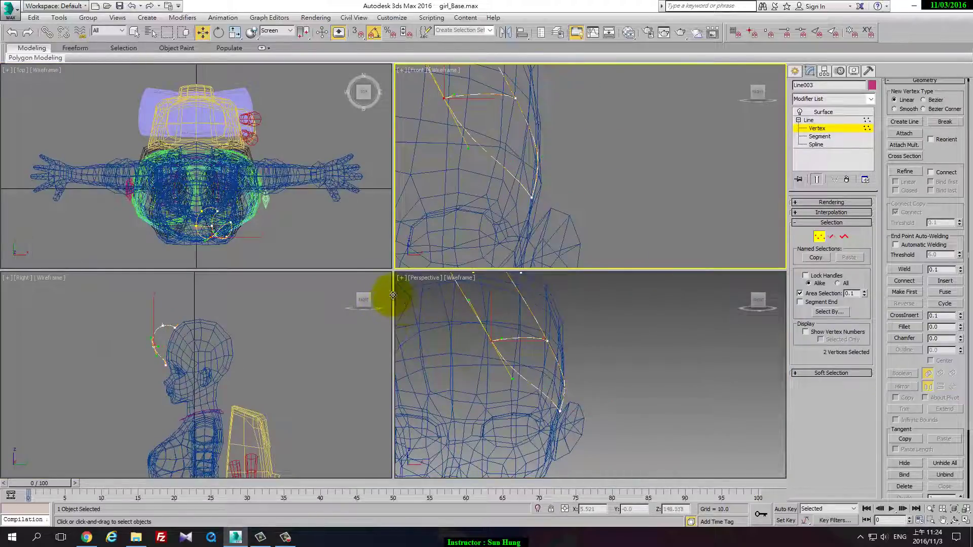
pyautogui.hotkey('ctrl', 'z')
pyautogui.hotkey('shift', 'z')
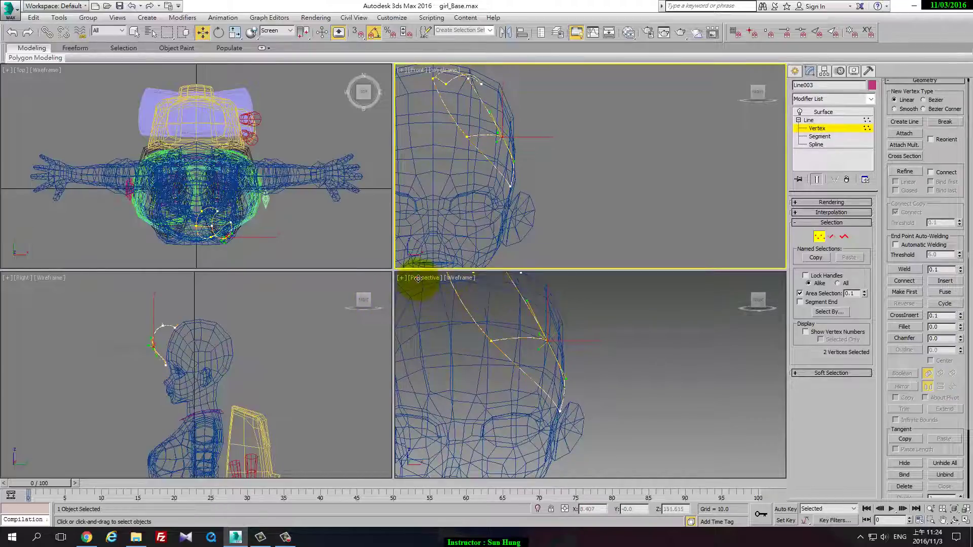
pyautogui.hotkey('ctrl', 'z')
pyautogui.hotkey('ctrl', 'z')
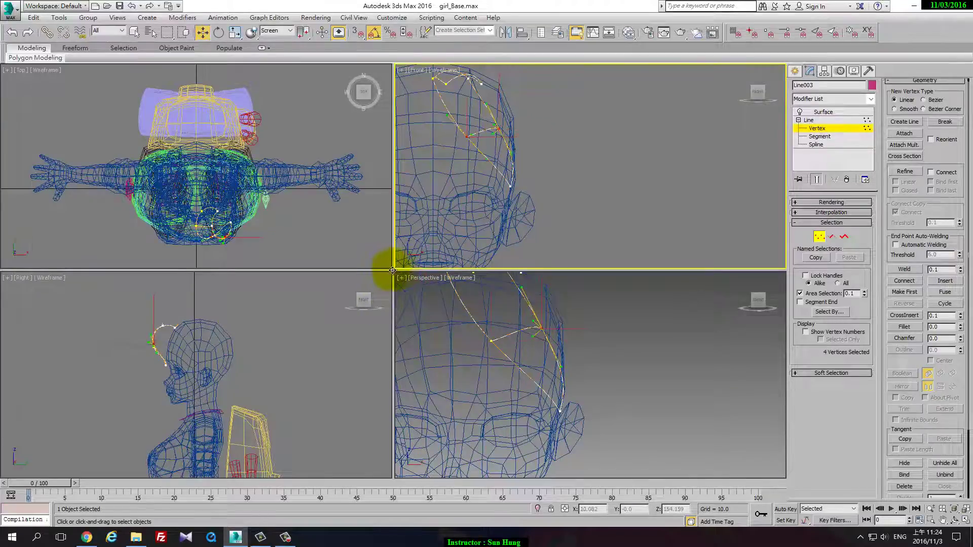
# - Move the cage vertices in the Front view so the strand sweeps across the forehead, shown shaded
pyautogui.moveTo(428, 281); pyautogui.dragTo(420, 258)
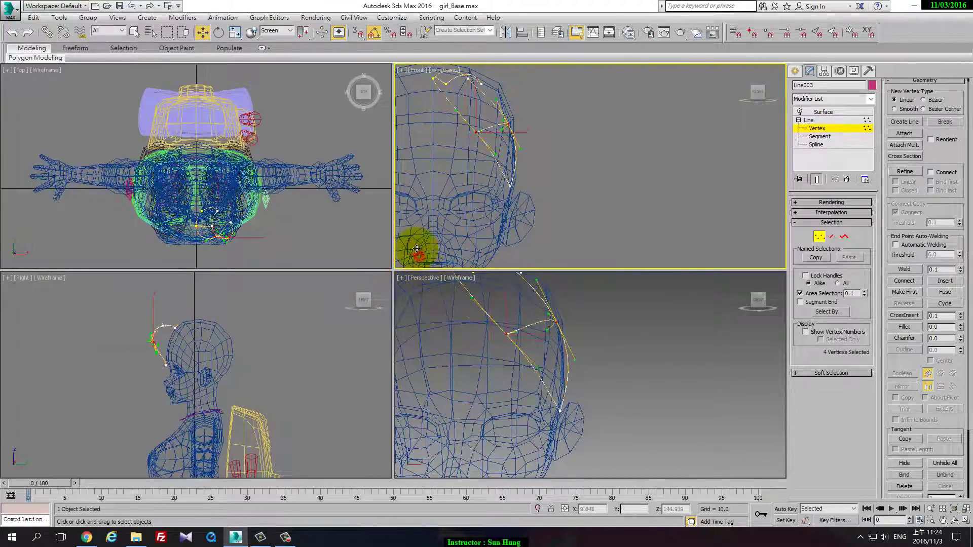
pyautogui.moveTo(417, 249); pyautogui.dragTo(412, 245, button='middle')
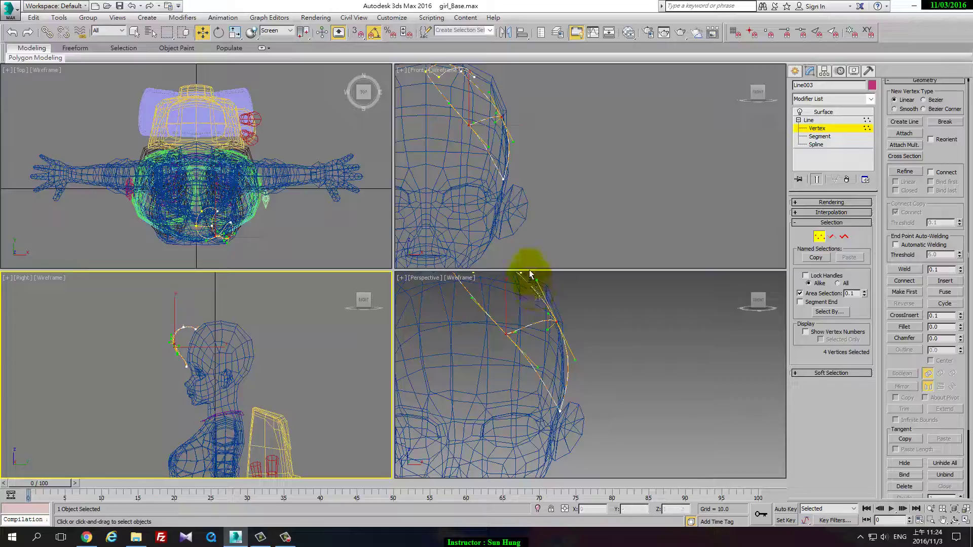
pyautogui.keyDown('alt'); pyautogui.moveTo(530, 274); pyautogui.dragTo(463, 322, button='middle'); pyautogui.keyUp('alt')
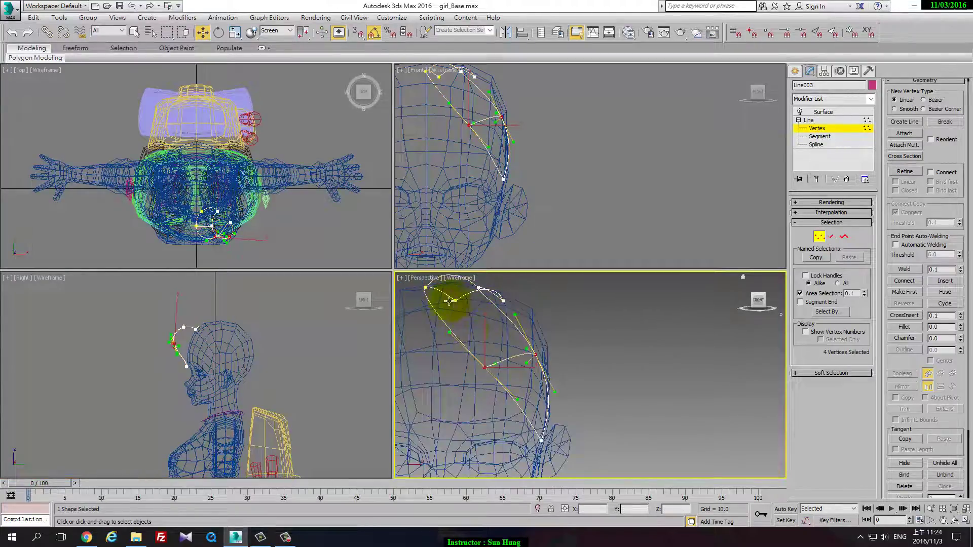
pyautogui.moveTo(434, 293)
pyautogui.keyDown('alt'); pyautogui.mouseDown(button='middle')
pyautogui.moveTo(463, 318)
pyautogui.moveTo(425, 315)
pyautogui.moveTo(466, 293)
pyautogui.mouseUp(button='middle'); pyautogui.keyUp('alt')
pyautogui.press('F3')
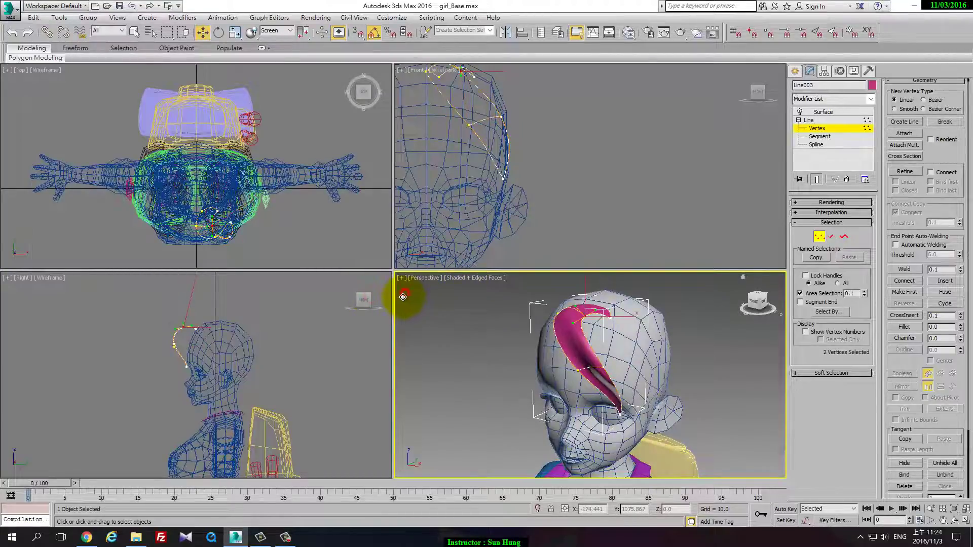
# - Orbit under the head and move Line003's strand vertices, pulling the top vertex left and back
pyautogui.moveTo(402, 297)
pyautogui.keyDown('alt'); pyautogui.mouseDown(button='middle')
pyautogui.moveTo(517, 322)
pyautogui.moveTo(481, 277)
pyautogui.mouseUp(button='middle'); pyautogui.keyUp('alt')
pyautogui.moveTo(429, 330)
pyautogui.keyDown('alt'); pyautogui.mouseDown(button='middle')
pyautogui.moveTo(387, 321)
pyautogui.moveTo(398, 346)
pyautogui.mouseUp(button='middle'); pyautogui.keyUp('alt')
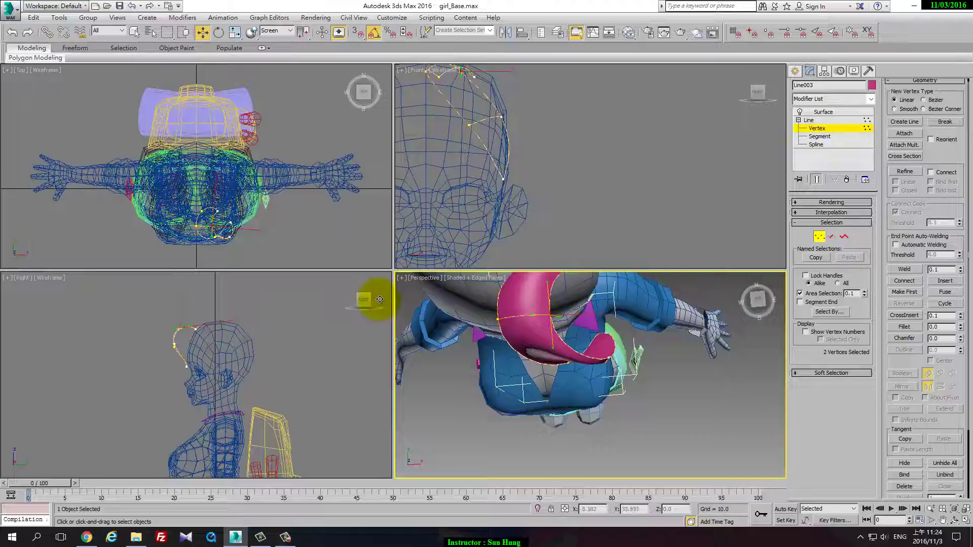
pyautogui.moveTo(379, 303)
pyautogui.mouseDown()
pyautogui.moveTo(373, 354)
pyautogui.moveTo(404, 313)
pyautogui.mouseUp()
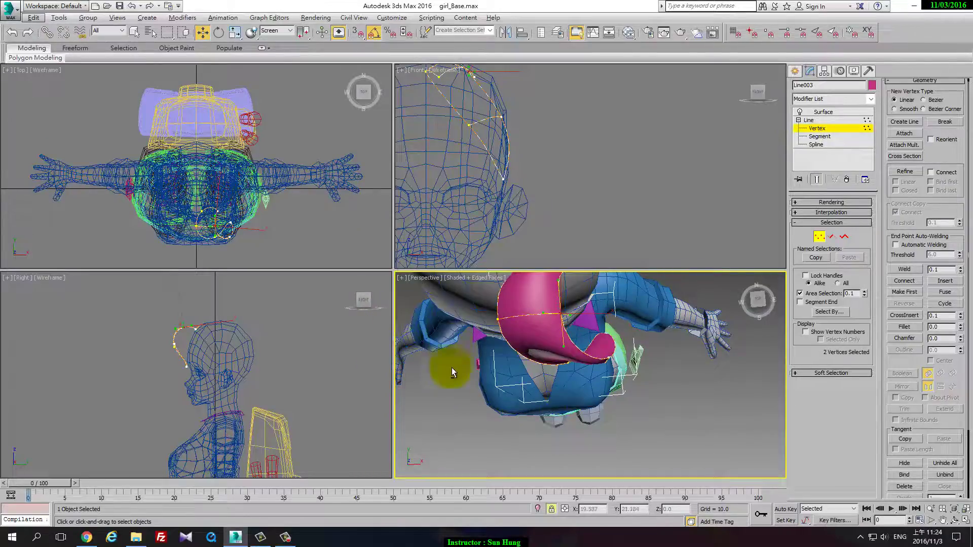
pyautogui.moveTo(412, 360)
pyautogui.keyDown('alt'); pyautogui.mouseDown(button='middle')
pyautogui.moveTo(406, 329)
pyautogui.moveTo(676, 306)
pyautogui.moveTo(824, 206)
pyautogui.moveTo(798, 210)
pyautogui.mouseUp(button='middle'); pyautogui.keyUp('alt')
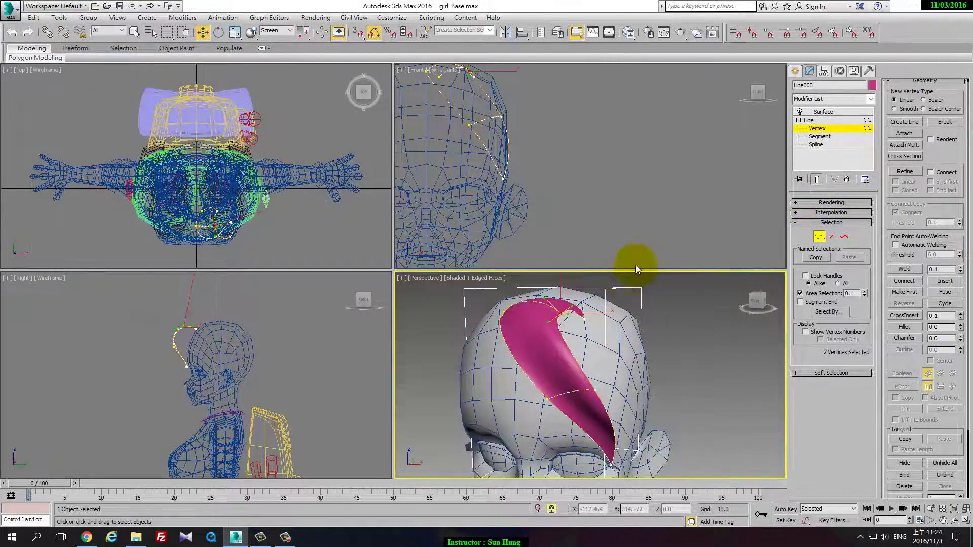
pyautogui.moveTo(575, 301); pyautogui.dragTo(579, 295)
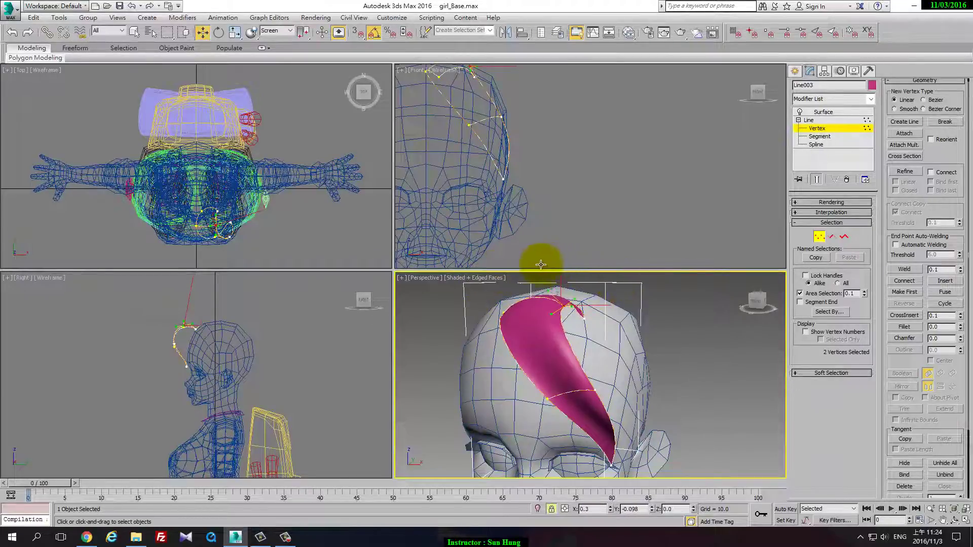
# - Extend the strand's tip by moving its end vertices right and down
pyautogui.moveTo(595, 277)
pyautogui.keyDown('alt'); pyautogui.mouseDown(button='middle')
pyautogui.moveTo(498, 236)
pyautogui.moveTo(521, 228)
pyautogui.moveTo(585, 241)
pyautogui.mouseUp(button='middle'); pyautogui.keyUp('alt')
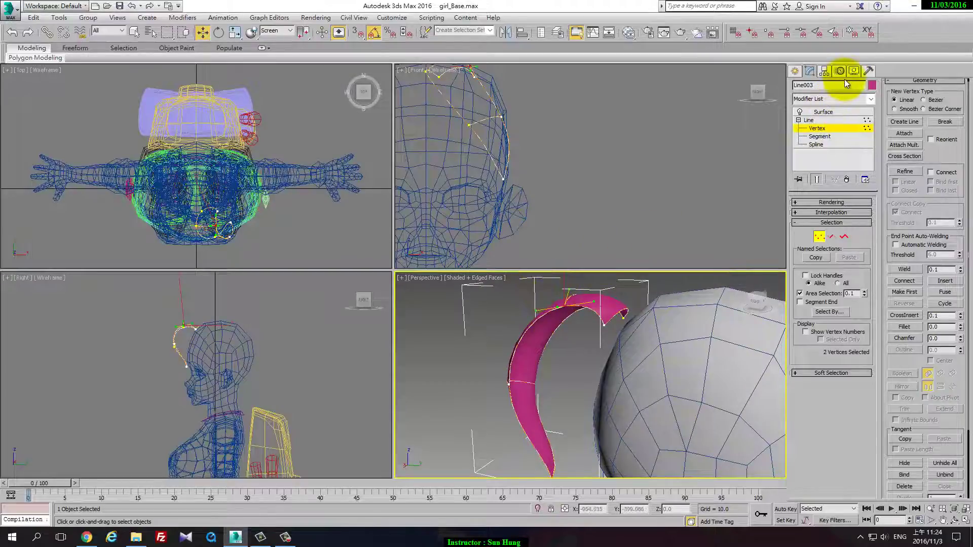
pyautogui.moveTo(847, 349)
pyautogui.keyDown('alt'); pyautogui.mouseDown(button='middle')
pyautogui.moveTo(863, 169)
pyautogui.moveTo(680, 343)
pyautogui.mouseUp(button='middle'); pyautogui.keyUp('alt')
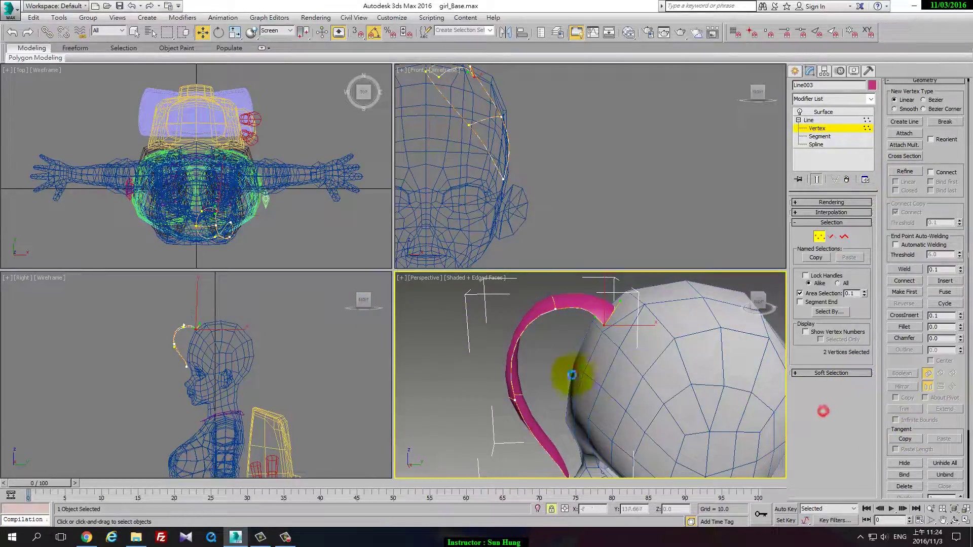
pyautogui.moveTo(593, 361); pyautogui.dragTo(578, 370)
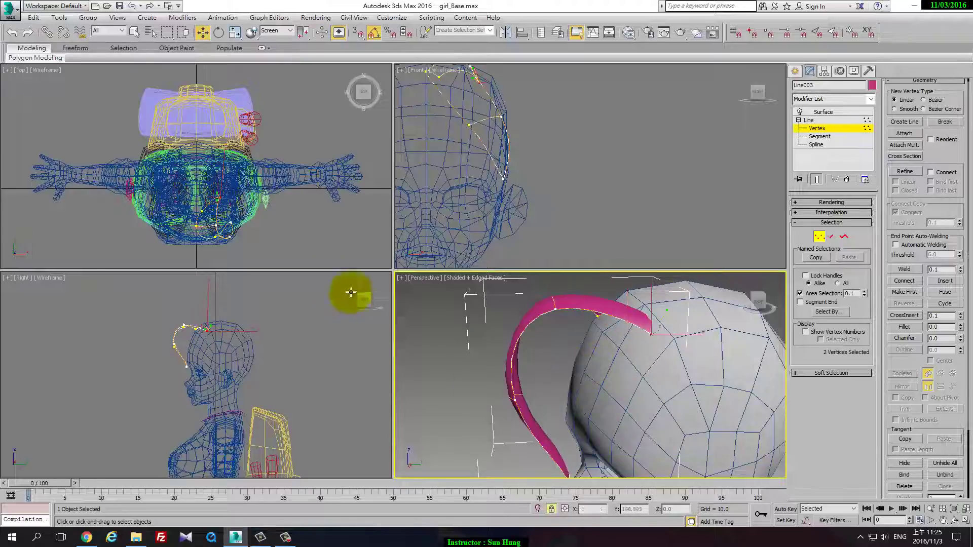
pyautogui.moveTo(419, 321)
pyautogui.keyDown('alt'); pyautogui.mouseDown(button='middle')
pyautogui.moveTo(420, 330)
pyautogui.moveTo(327, 294)
pyautogui.mouseUp(button='middle'); pyautogui.keyUp('alt')
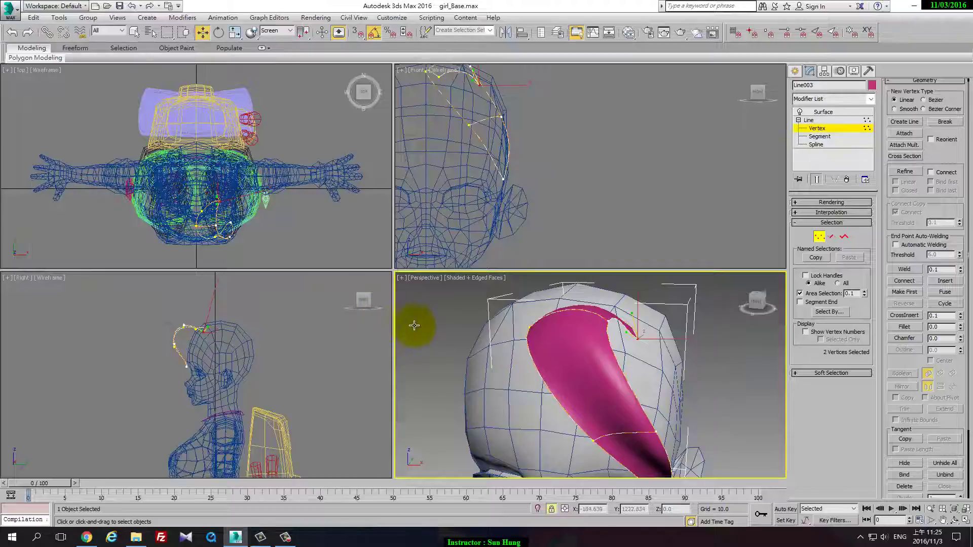
pyautogui.moveTo(365, 304); pyautogui.dragTo(373, 303)
pyautogui.press('space')
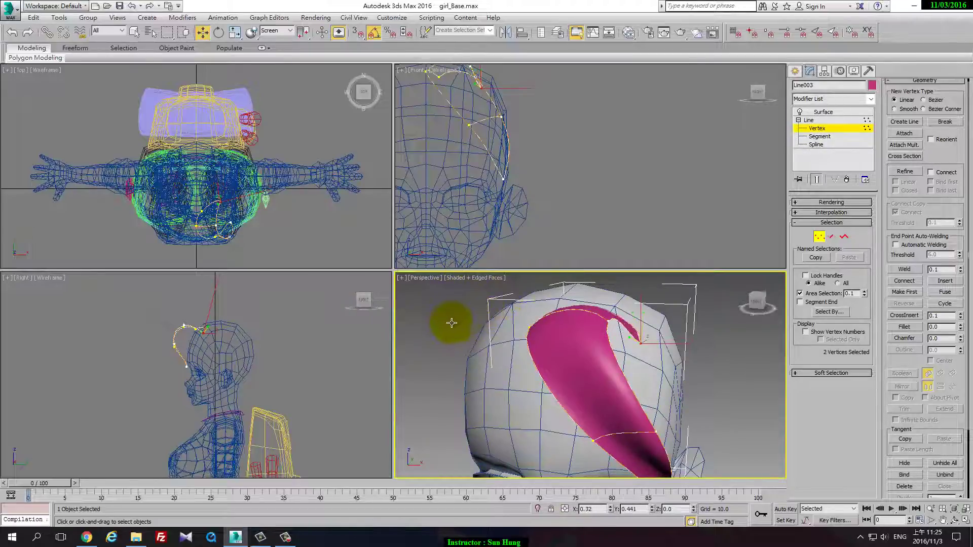
# - Refine the strand using a locked vertex selection, then step back through earlier view angles
pyautogui.keyDown('alt'); pyautogui.moveTo(273, 282); pyautogui.dragTo(323, 311, button='middle'); pyautogui.keyUp('alt')
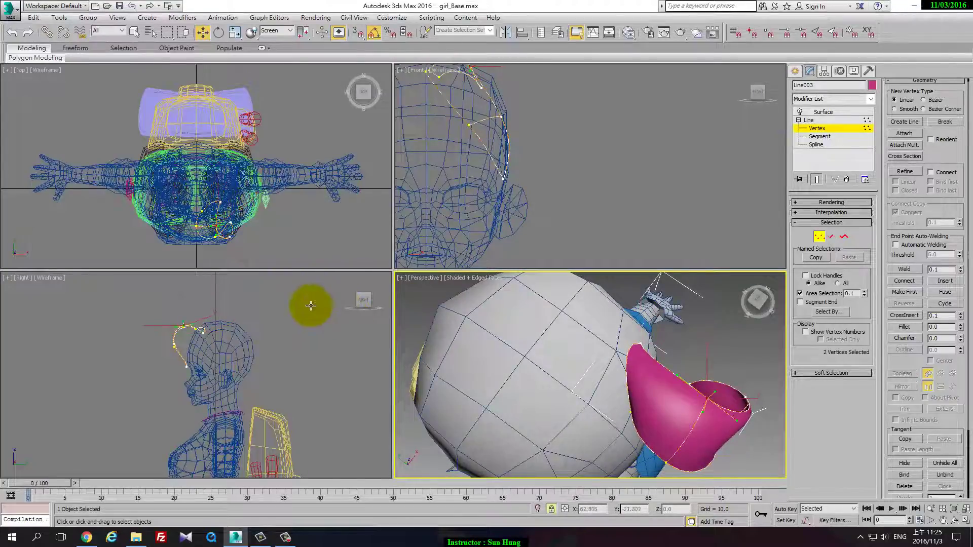
pyautogui.press('space')
pyautogui.moveTo(311, 304); pyautogui.dragTo(316, 308)
pyautogui.keyDown('alt'); pyautogui.moveTo(405, 304); pyautogui.dragTo(369, 306, button='middle'); pyautogui.keyUp('alt')
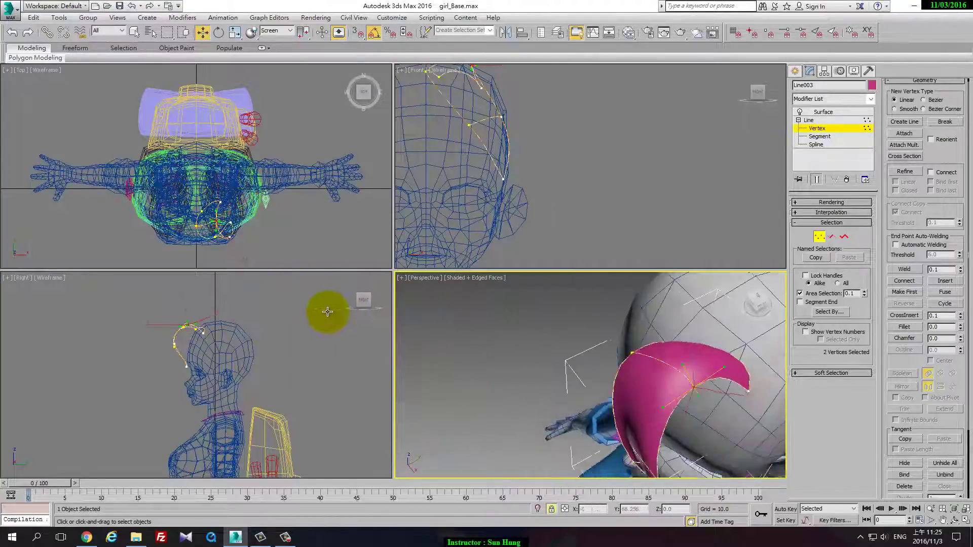
pyautogui.press('space')
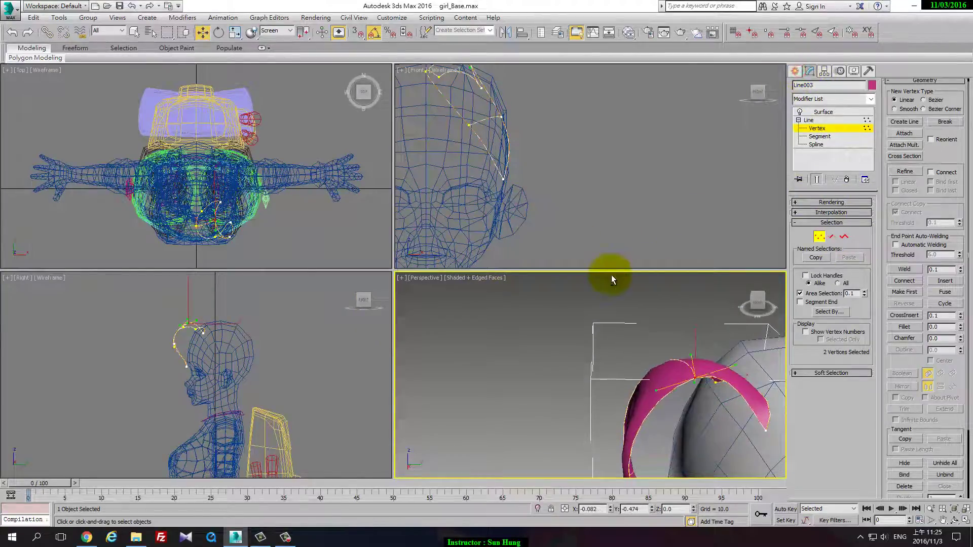
pyautogui.hotkey('shift', 'z')
pyautogui.hotkey('shift', 'z')
pyautogui.hotkey('shift', 'z')
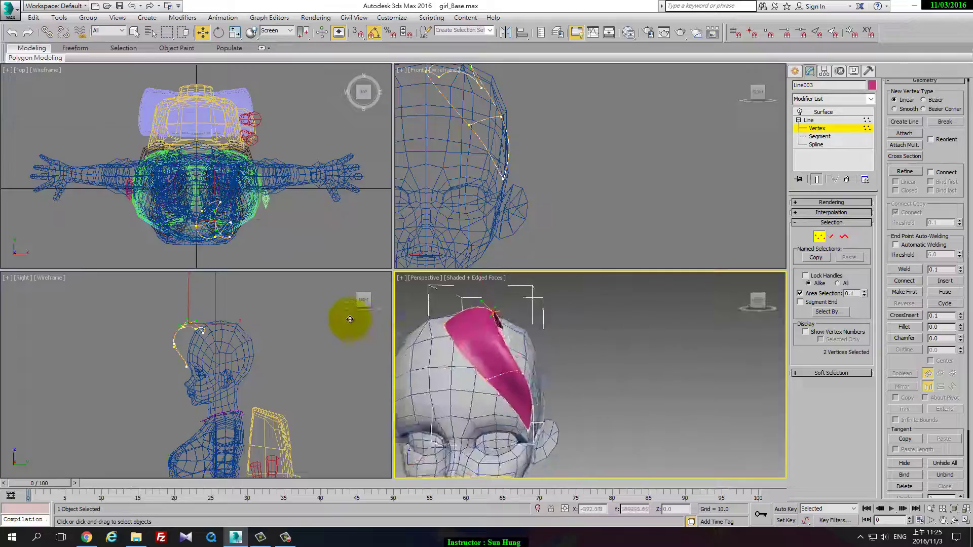
pyautogui.hotkey('shift', 'z')
pyautogui.hotkey('shift', 'z')
pyautogui.hotkey('shift', 'z')
pyautogui.hotkey('shift', 'z')
pyautogui.hotkey('shift', 'z')
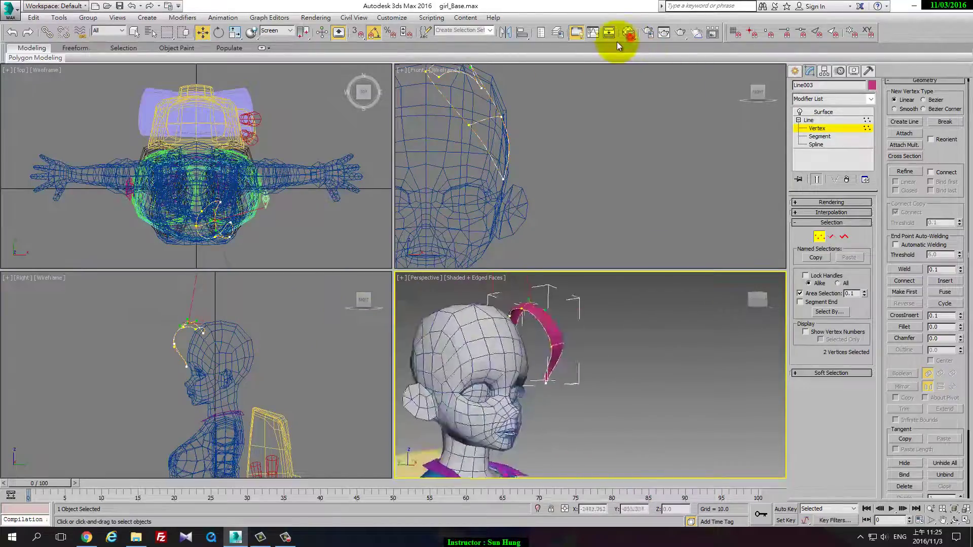
pyautogui.hotkey('shift', 'z')
pyautogui.hotkey('shift', 'z')
pyautogui.hotkey('shift', 'z')
pyautogui.hotkey('shift', 'z')
pyautogui.hotkey('shift', 'z')
pyautogui.hotkey('shift', 'z')
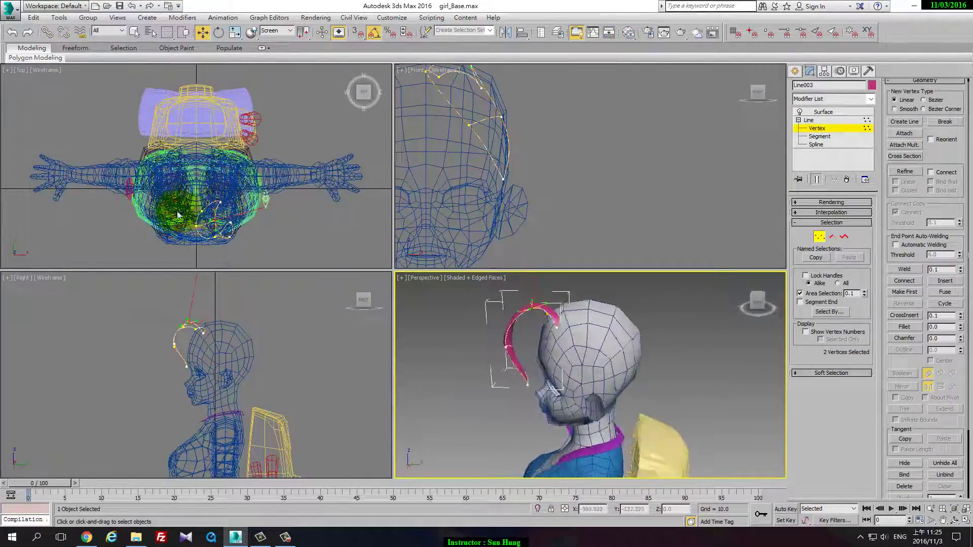
pyautogui.hotkey('shift', 'z')
pyautogui.hotkey('shift', 'z')
# - Set Line003's Surface modifier steps to 2, after first trying 1, and restore earlier views
pyautogui.hotkey('ctrl', 'b')
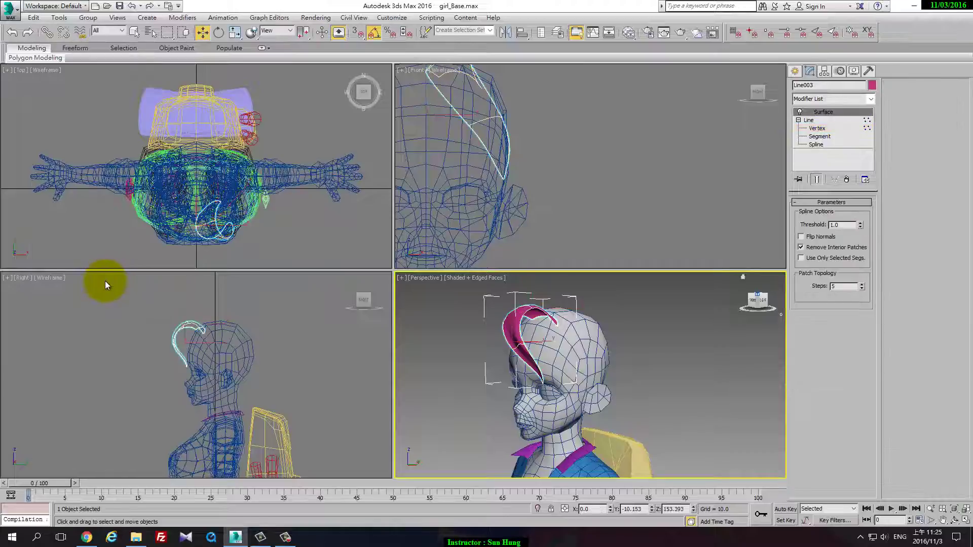
pyautogui.write('1')
pyautogui.press('Return')
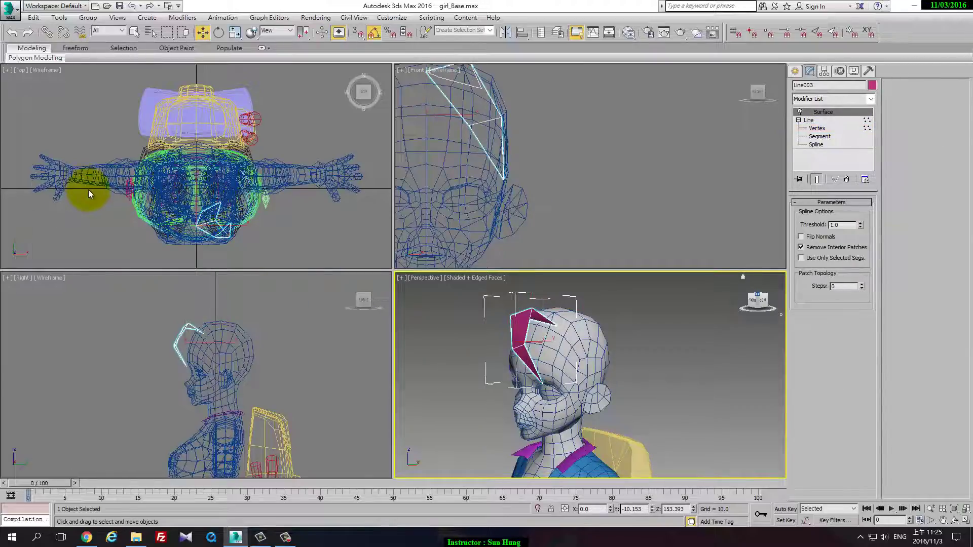
pyautogui.write('2')
pyautogui.press('Return')
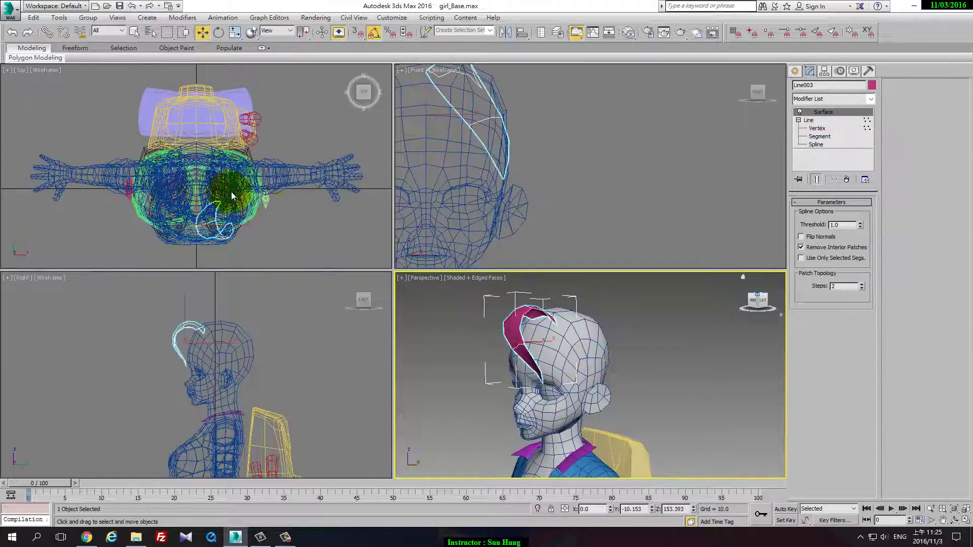
pyautogui.hotkey('shift', 'z')
pyautogui.hotkey('shift', 'z')
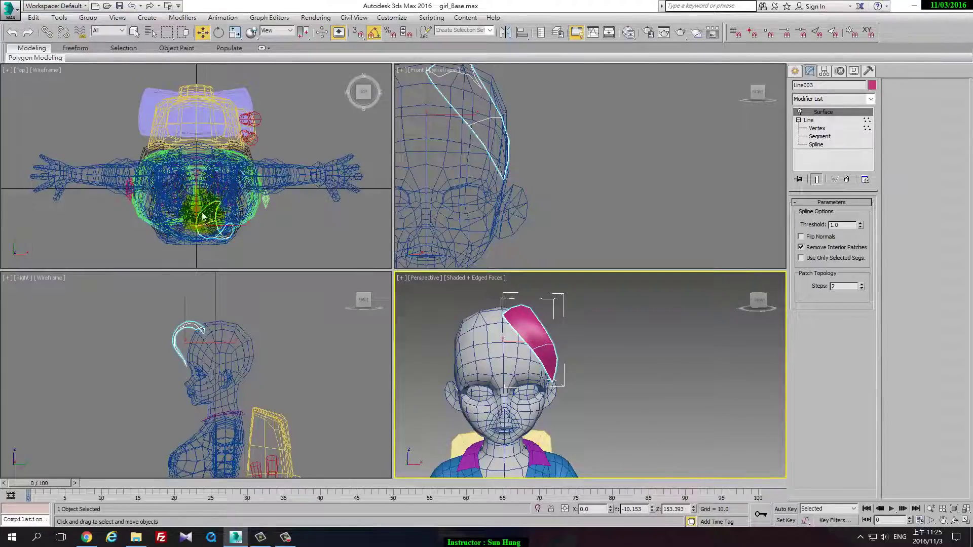
pyautogui.hotkey('shift', 'z')
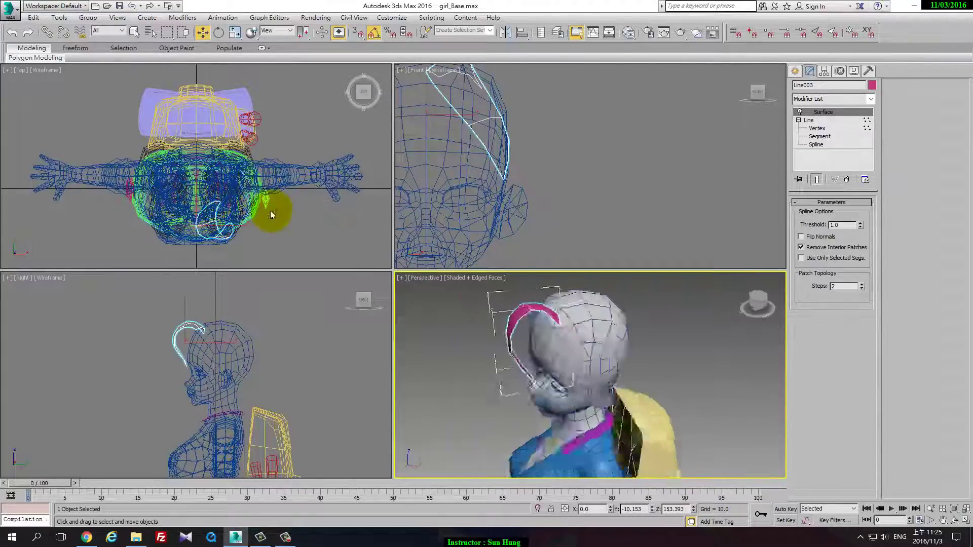
pyautogui.hotkey('shift', 'z')
pyautogui.hotkey('shift', 'z')
pyautogui.hotkey('shift', 'z')
pyautogui.hotkey('shift', 'z')
pyautogui.hotkey('shift', 'z')
pyautogui.hotkey('shift', 'z')
pyautogui.hotkey('shift', 'z')
pyautogui.hotkey('shift', 'z')
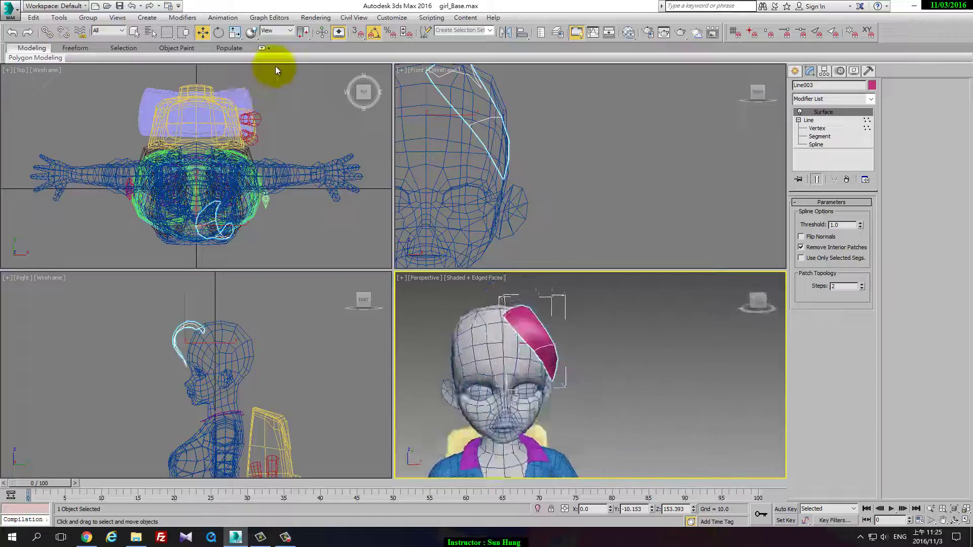
pyautogui.hotkey('shift', 'z')
pyautogui.hotkey('shift', 'z')
pyautogui.hotkey('shift', 'z')
pyautogui.hotkey('shift', 'z')
pyautogui.hotkey('shift', 'z')
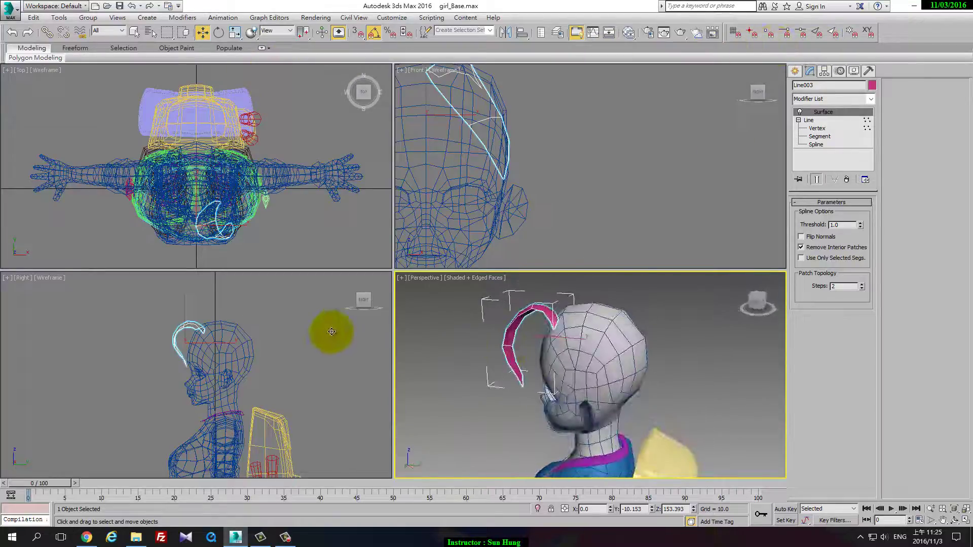
# - Draw a five-point line, Line004, from the crown down past the ear to the neck
pyautogui.press('c')
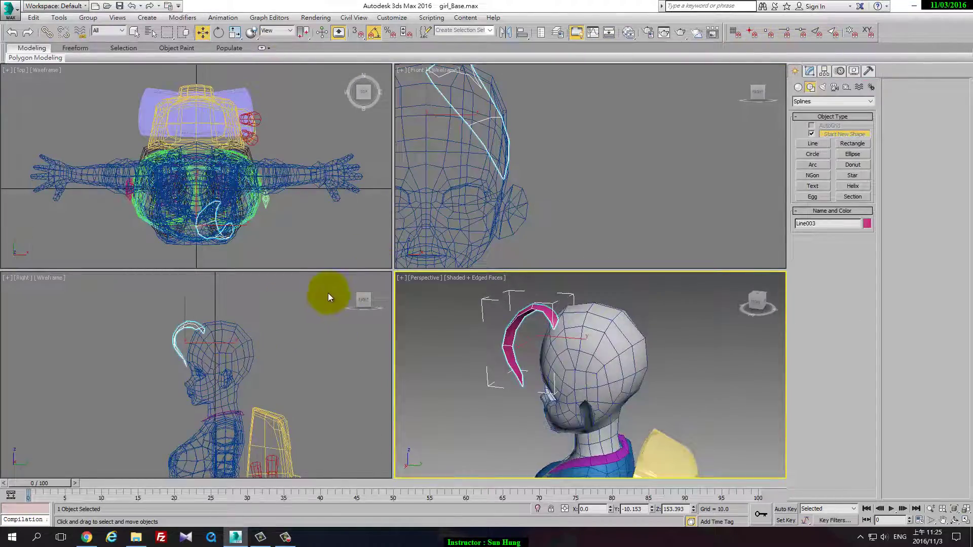
pyautogui.press('l')
pyautogui.press('[')
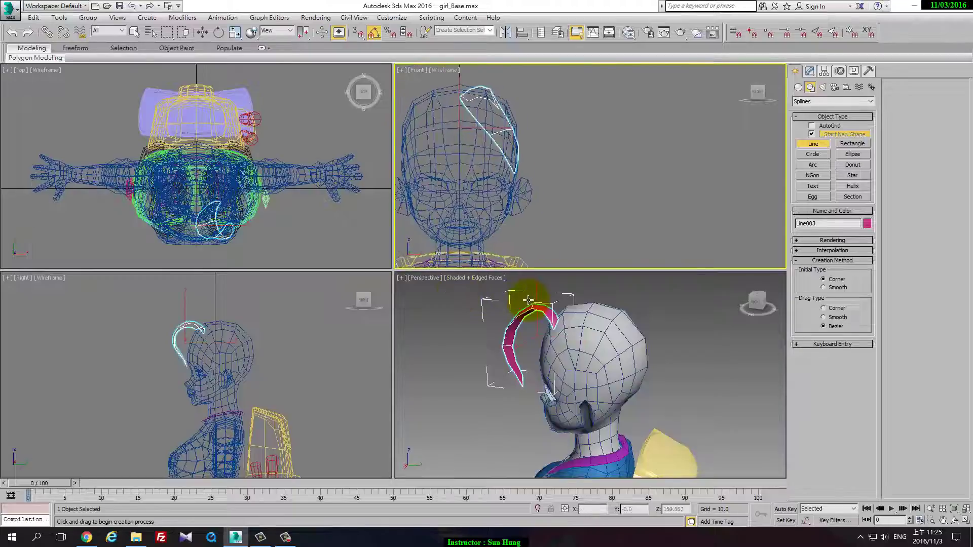
pyautogui.press(']')
pyautogui.click(456, 105)
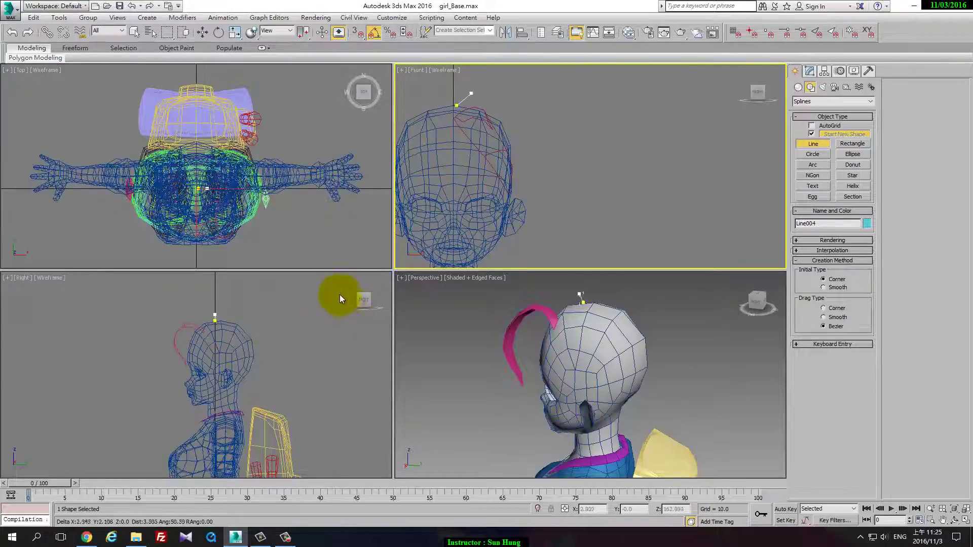
pyautogui.click(481, 93)
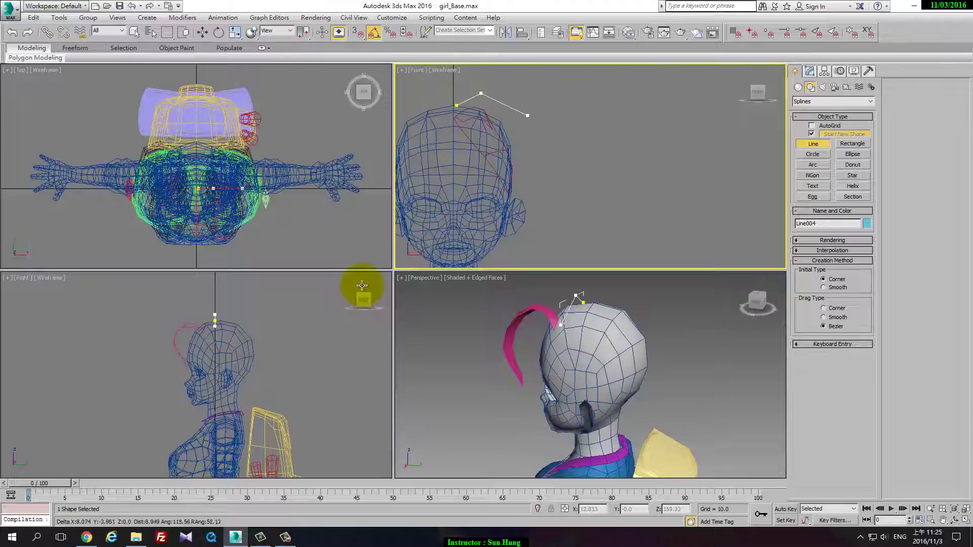
pyautogui.click(521, 115)
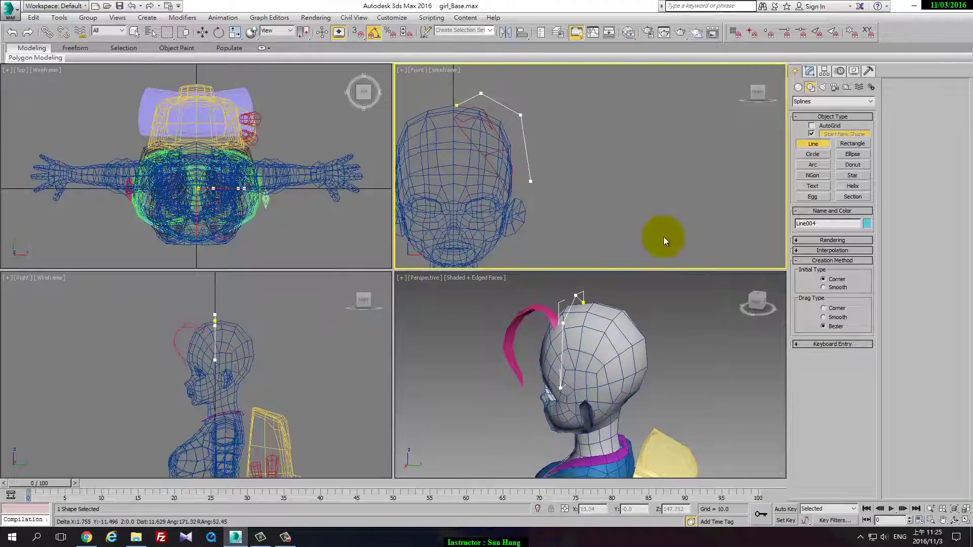
pyautogui.click(349, 293)
pyautogui.click(342, 314)
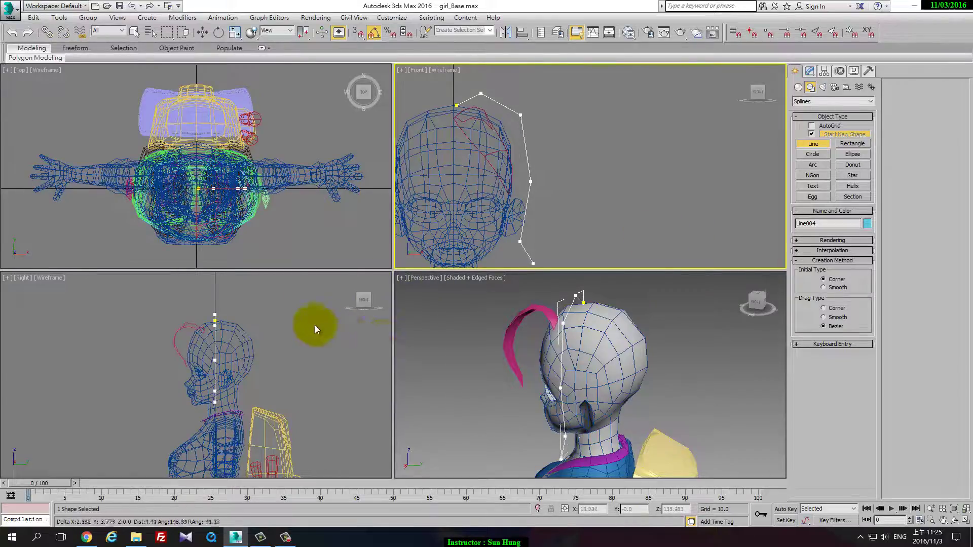
pyautogui.rightClick(324, 374)
# - Shift-copy the Line004 spline sideways with Connect Copy to form a two-rail cage
pyautogui.click(810, 71)
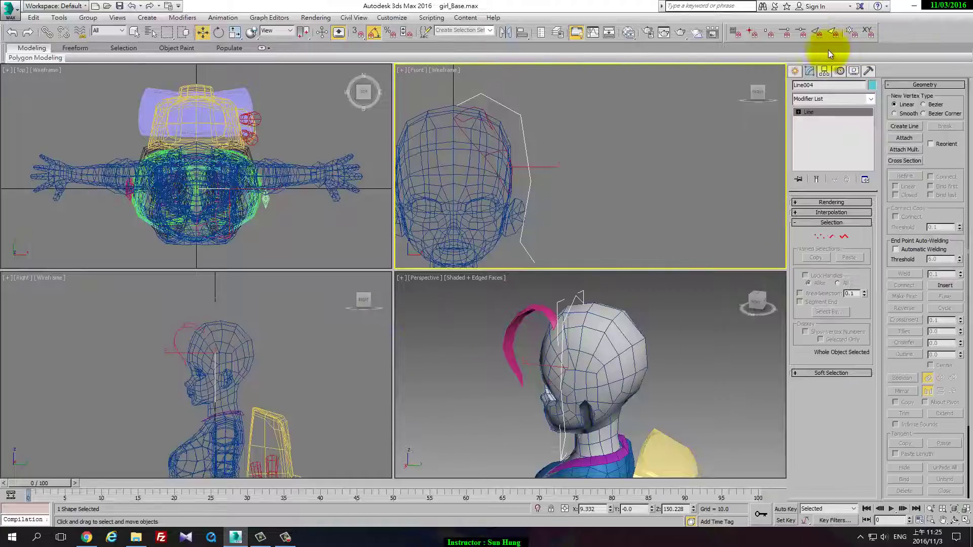
pyautogui.press('1')
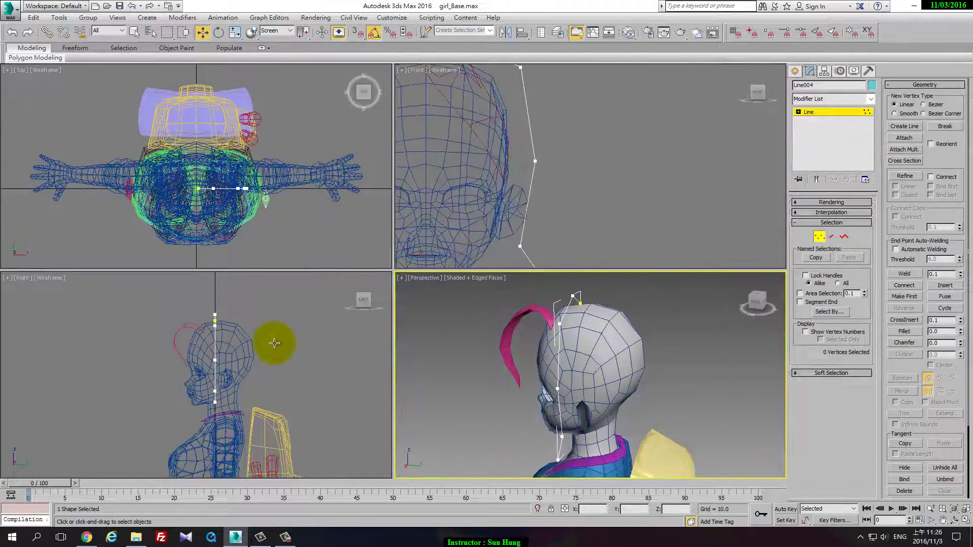
pyautogui.press('3')
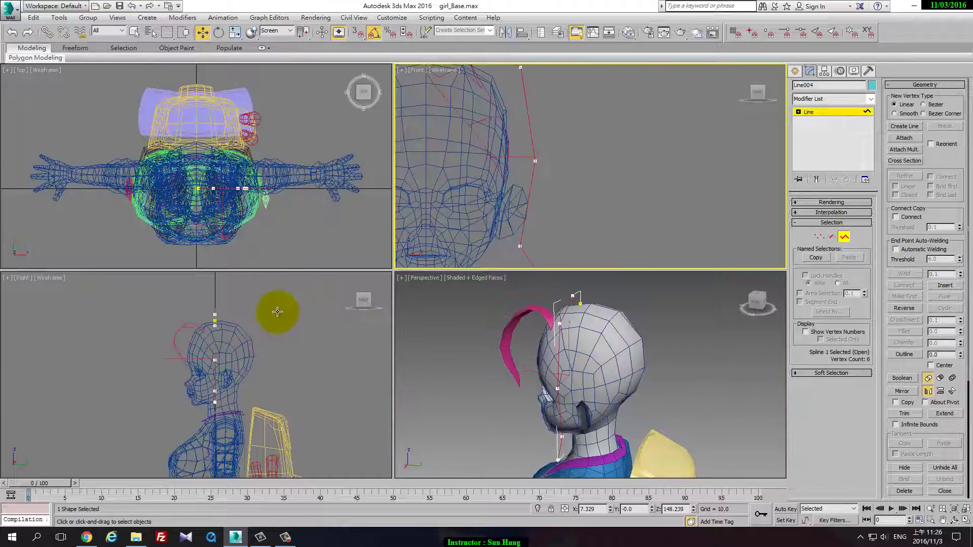
pyautogui.rightClick(608, 299)
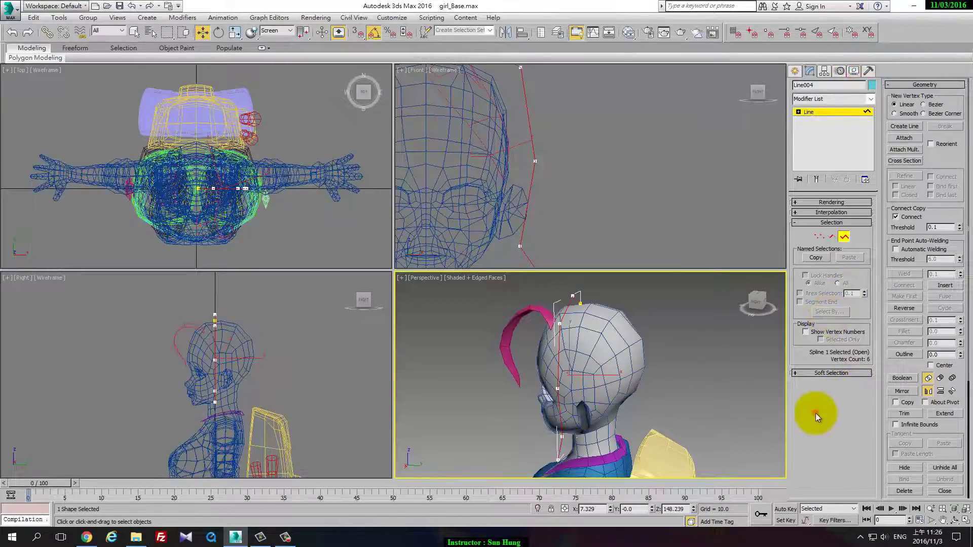
pyautogui.keyDown('shift'); pyautogui.moveTo(816, 412); pyautogui.dragTo(816, 413); pyautogui.keyUp('shift')
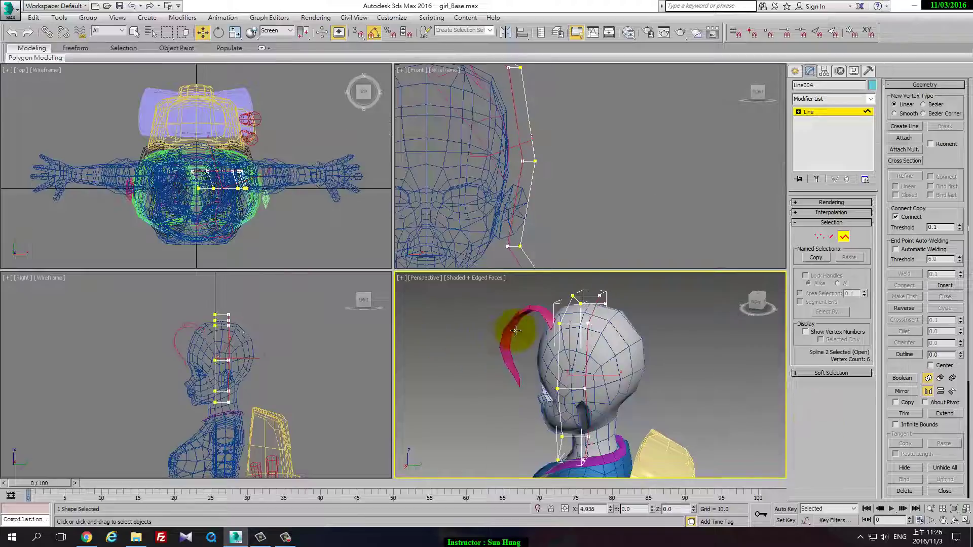
# - Check the cage at Vertex and Segment levels, selecting the bottom segments
pyautogui.click(462, 301)
pyautogui.press('1')
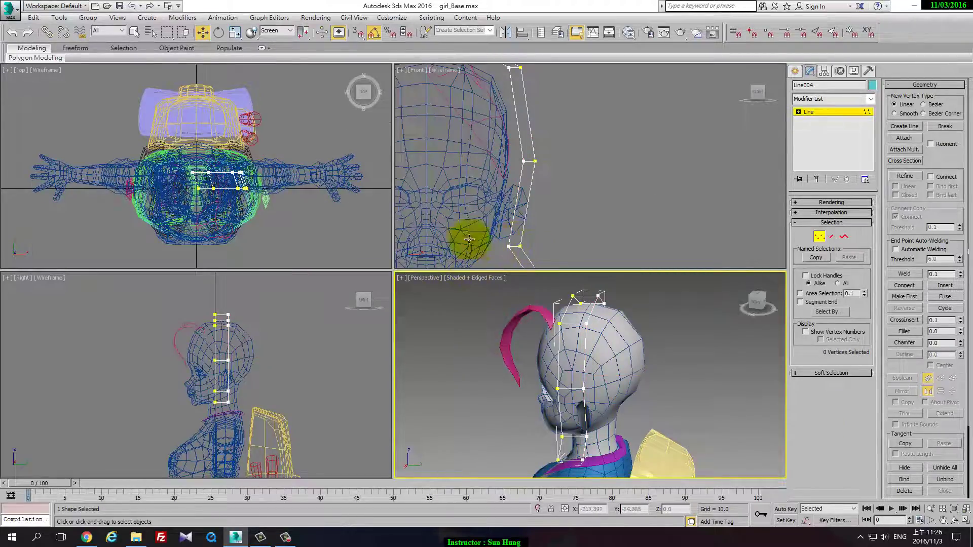
pyautogui.press('2')
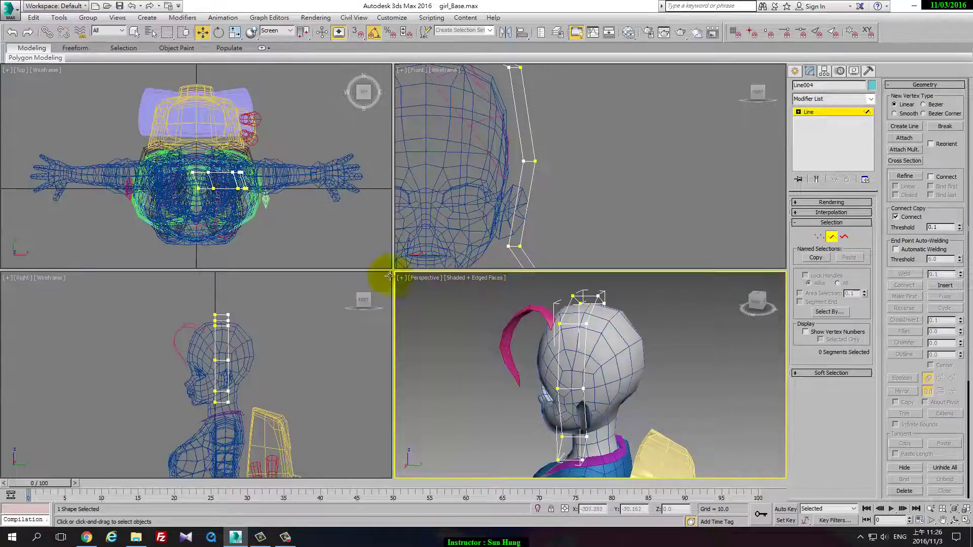
pyautogui.hotkey('ctrl', 'a')
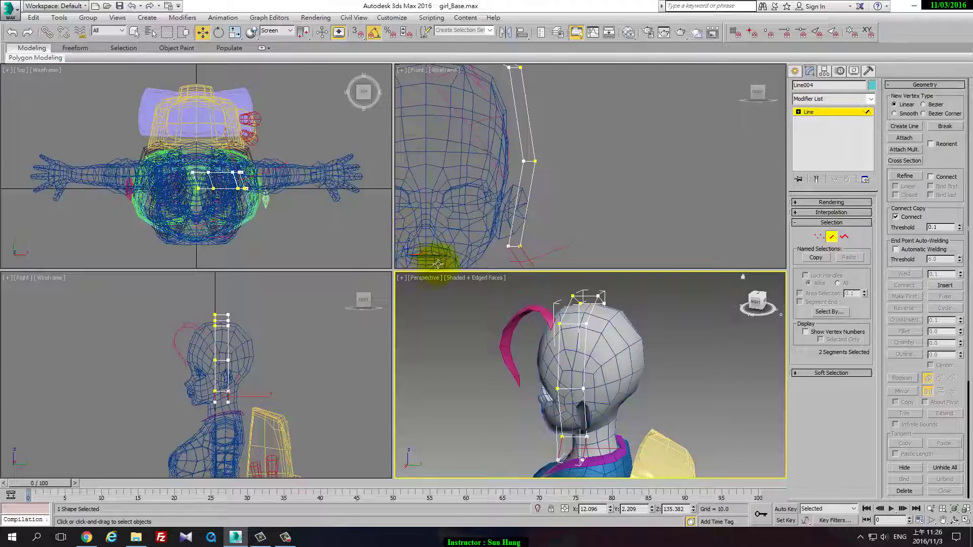
pyautogui.press('1')
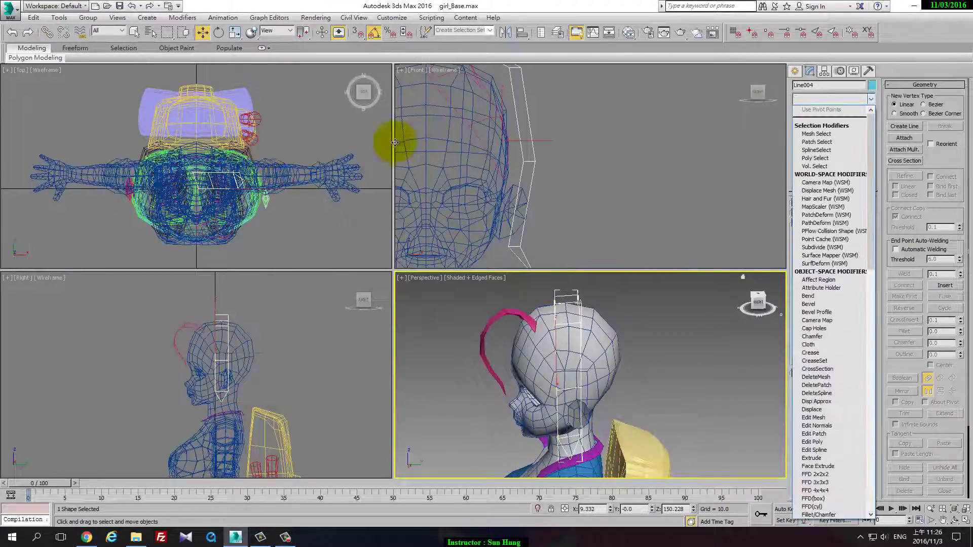
# - Apply a Surface modifier to the Line004 cage and return to Vertex level
pyautogui.write('te')
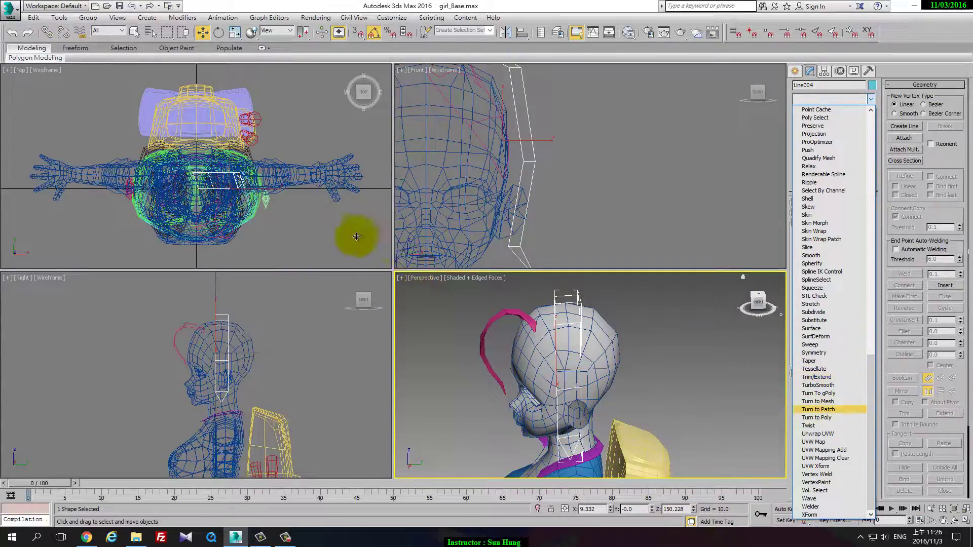
pyautogui.press('Up')
pyautogui.press('Up')
pyautogui.press('Up')
pyautogui.press('Return')
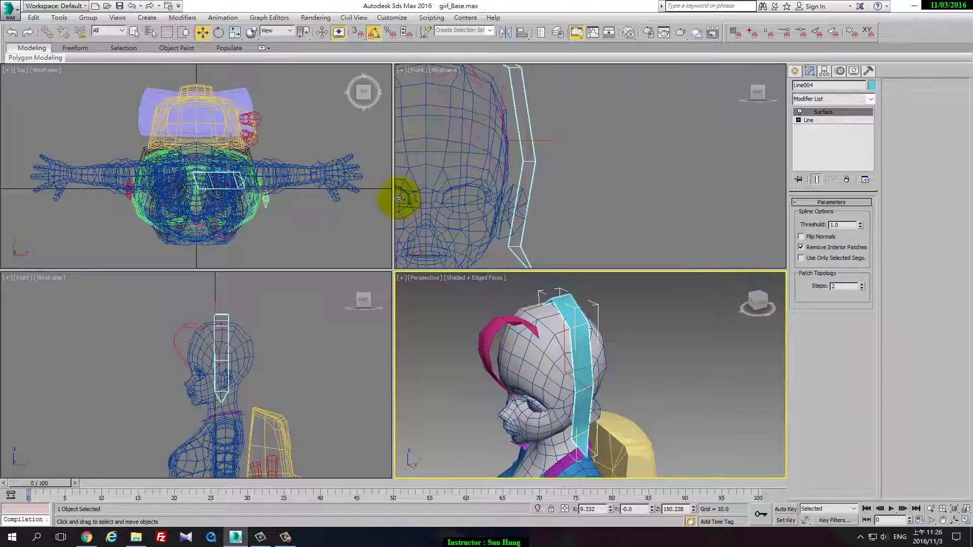
pyautogui.press('1')
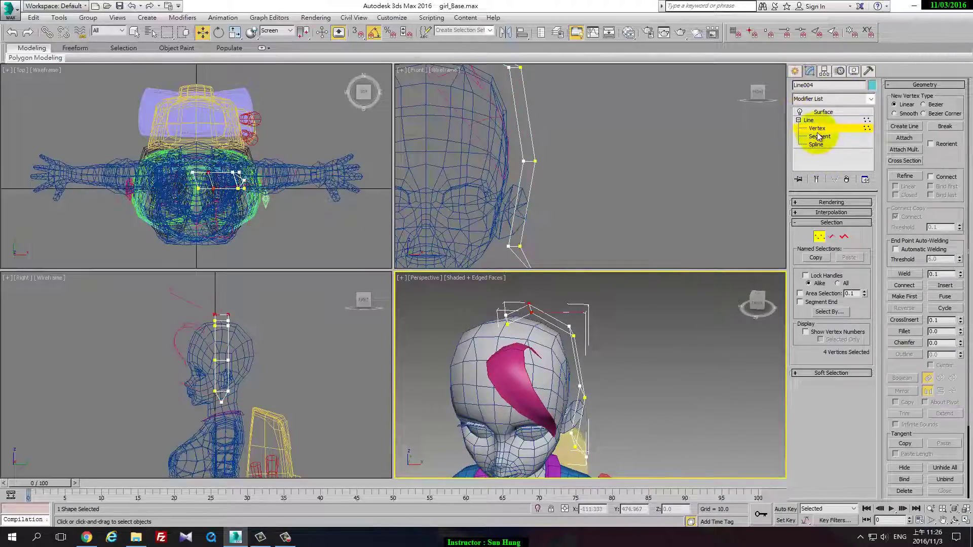
# - Convert the 14 selected cage vertices to Bezier and orbit to view the strip
pyautogui.rightClick(527, 311)
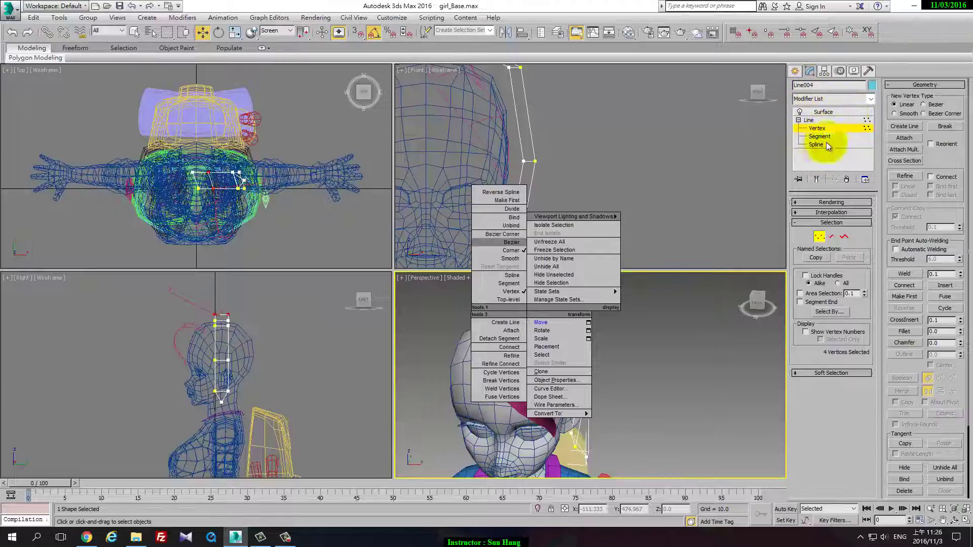
pyautogui.click(826, 147)
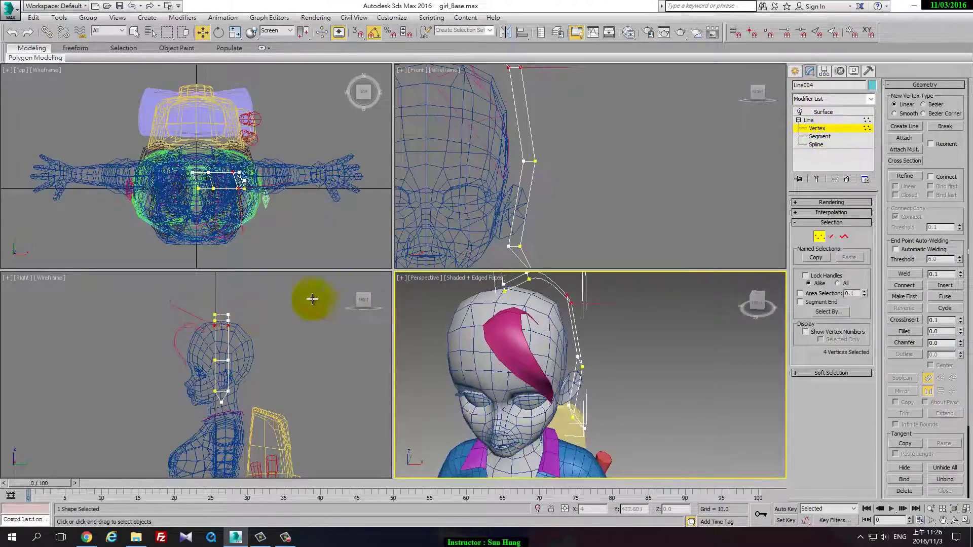
pyautogui.rightClick(435, 327)
pyautogui.click(310, 319)
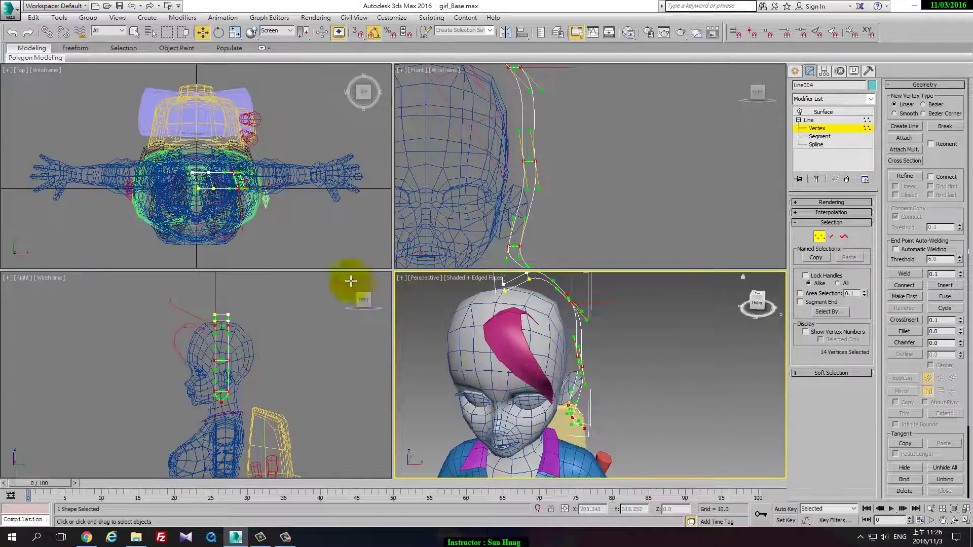
pyautogui.press('1')
pyautogui.moveTo(495, 274)
pyautogui.keyDown('alt'); pyautogui.mouseDown(button='middle')
pyautogui.moveTo(769, 204)
pyautogui.moveTo(817, 139)
pyautogui.mouseUp(button='middle'); pyautogui.keyUp('alt')
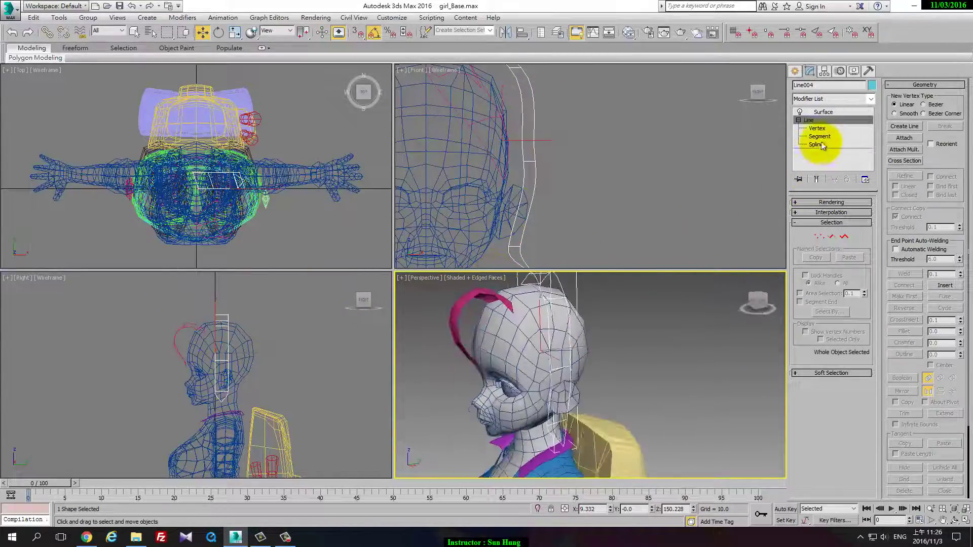
pyautogui.keyDown('alt'); pyautogui.moveTo(803, 81); pyautogui.dragTo(314, 323, button='middle'); pyautogui.keyUp('alt')
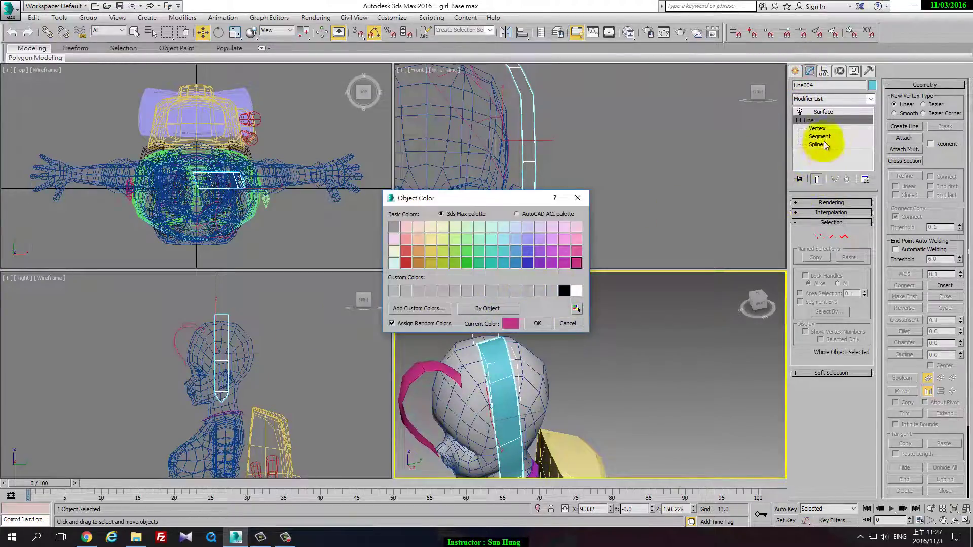
# - Apply magenta to the Line004 strip, maximize Perspective, and nudge two vertices left
pyautogui.press('Return')
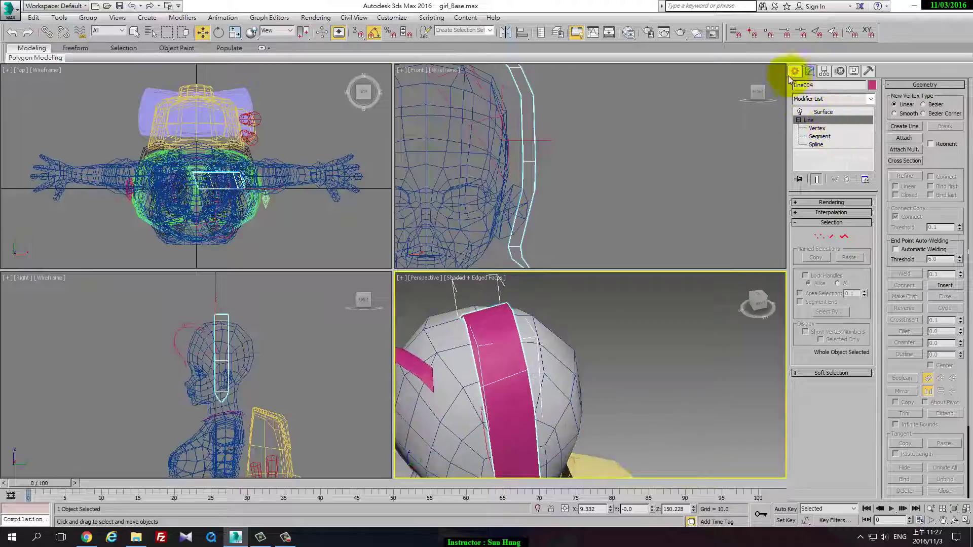
pyautogui.click(815, 138)
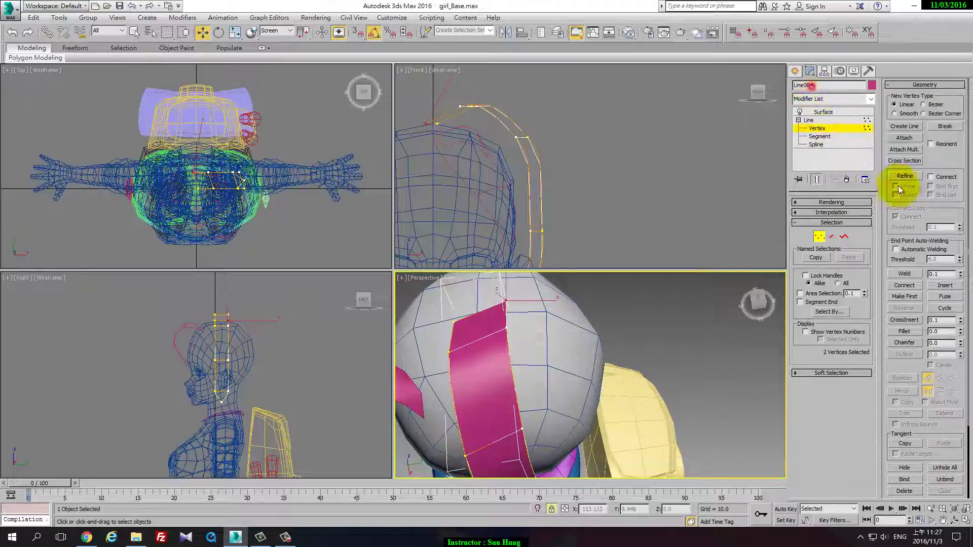
pyautogui.hotkey('alt', 'w')
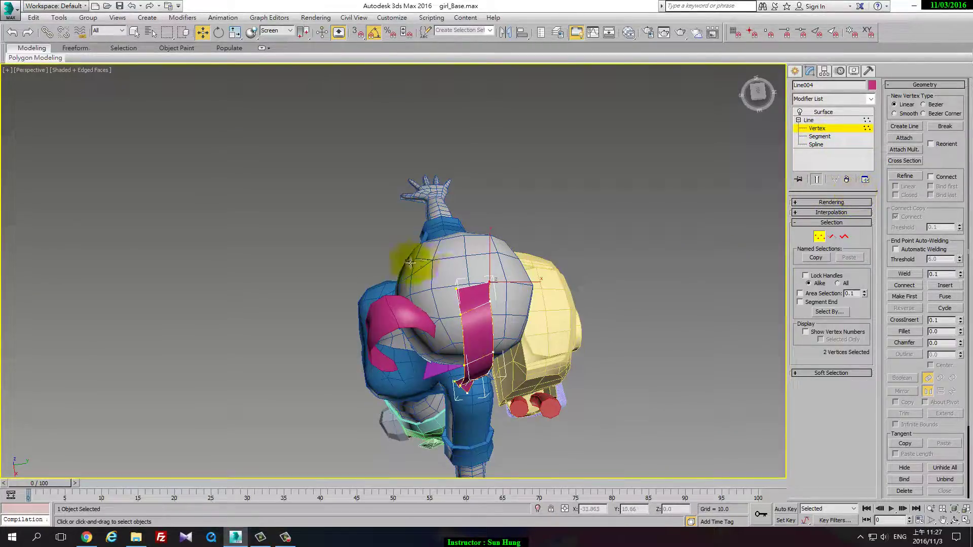
pyautogui.press('space')
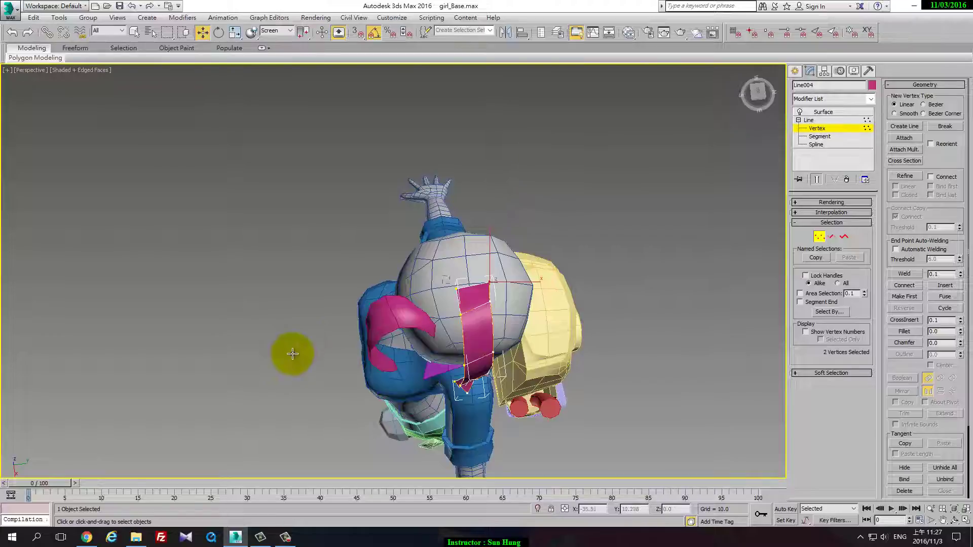